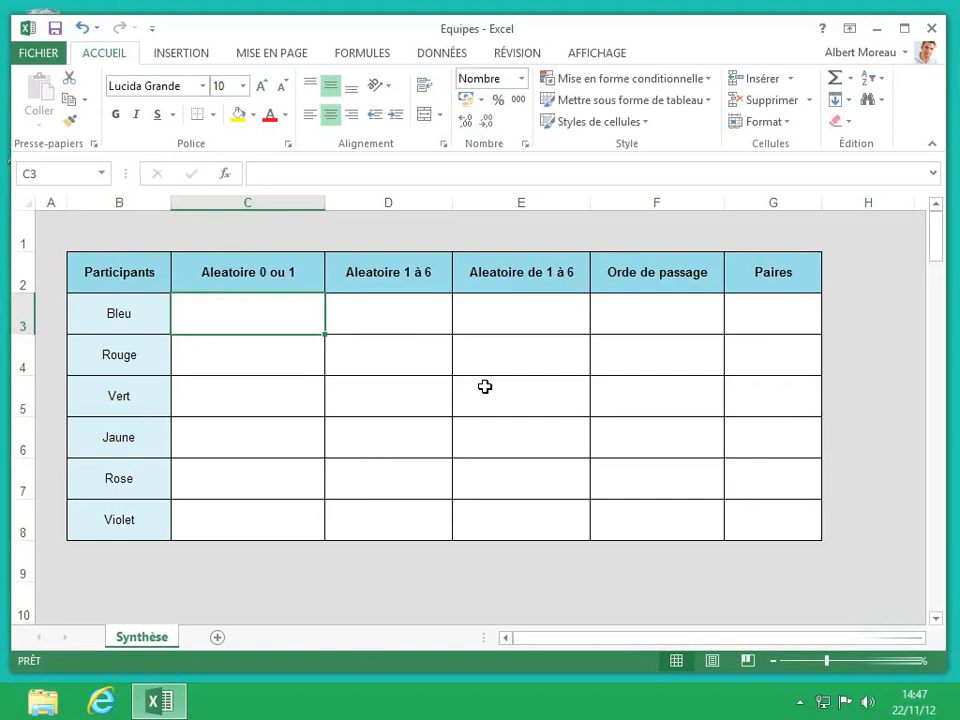
Enter the formula =ALEA() in cell C3 for participant Bleu under Aleatoire 0 ou 1.
{"action": "double_click", "coordinate": [264, 306]}
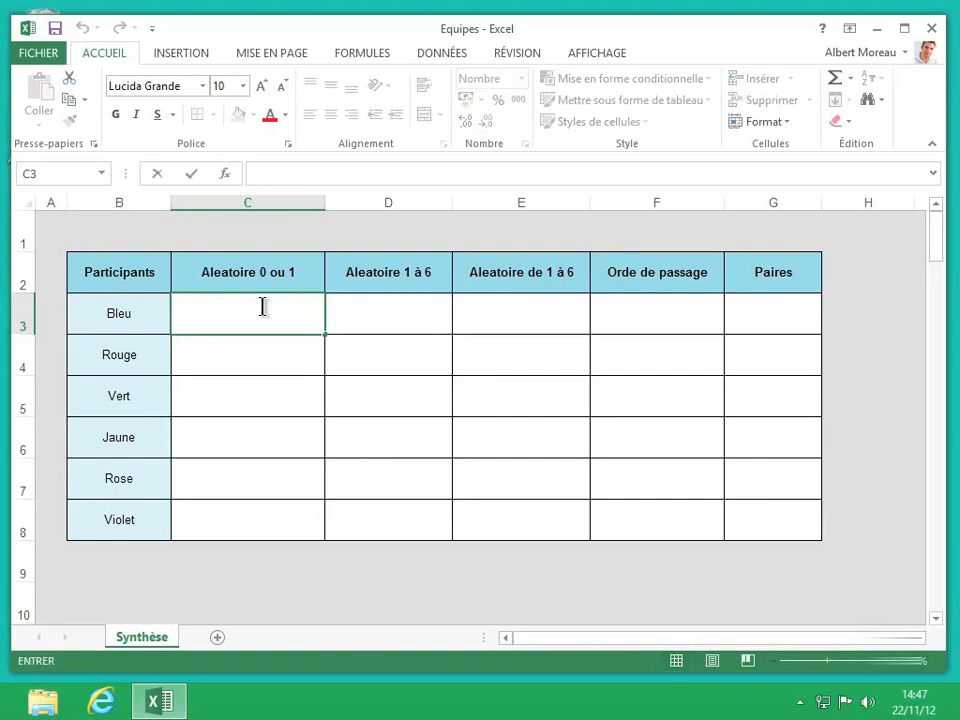
{"action": "type", "text": "="}
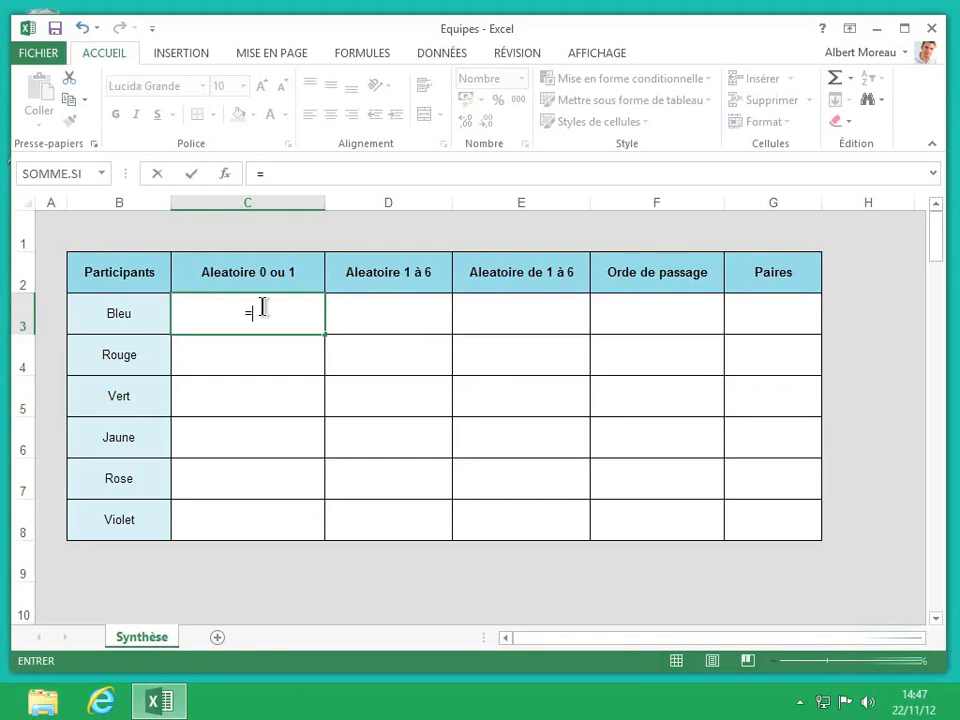
{"action": "type", "text": "ale"}
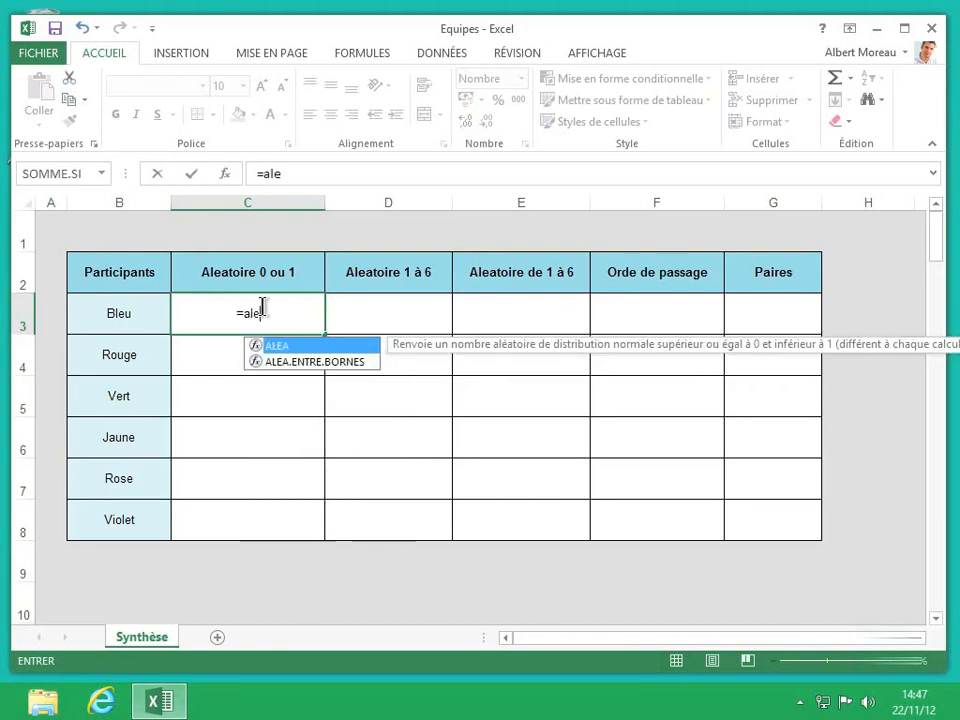
{"action": "type", "text": "a"}
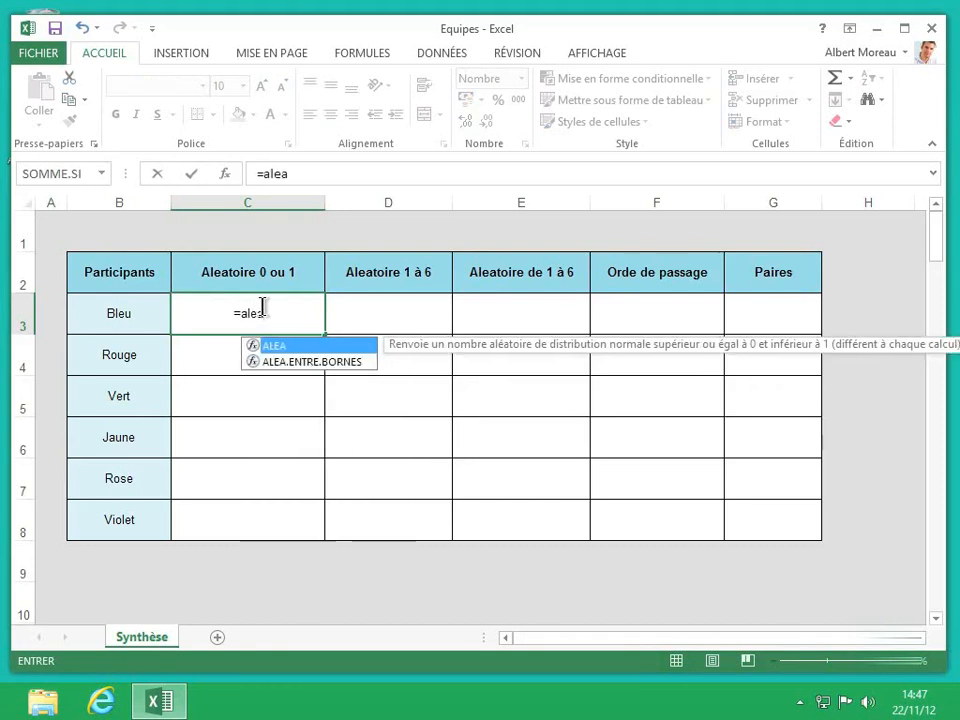
{"action": "type", "text": "()"}
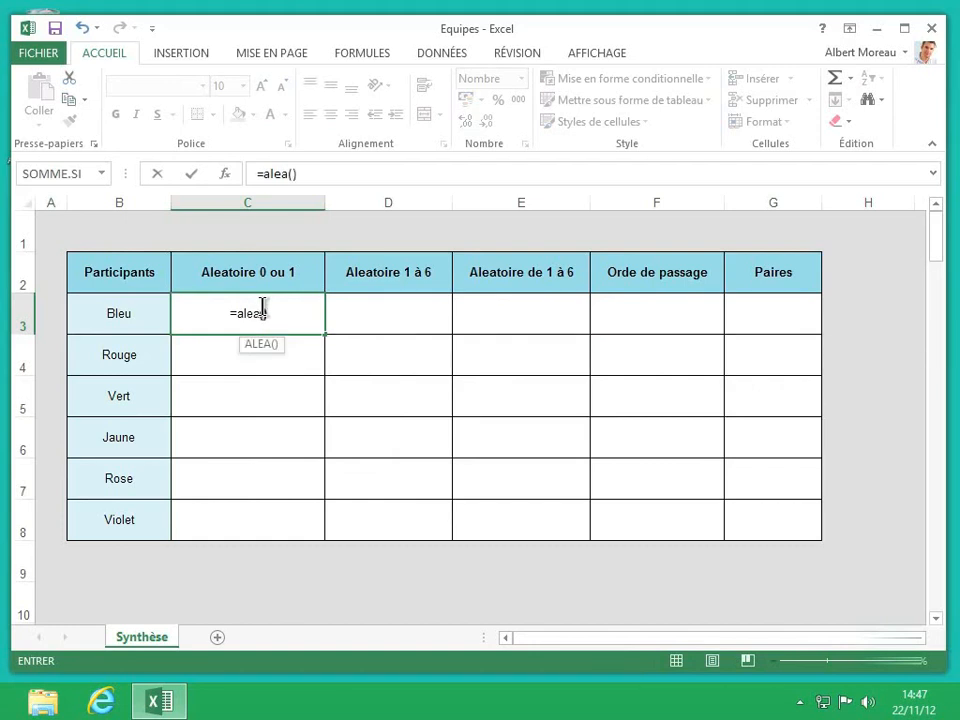
{"action": "key", "text": "Return"}
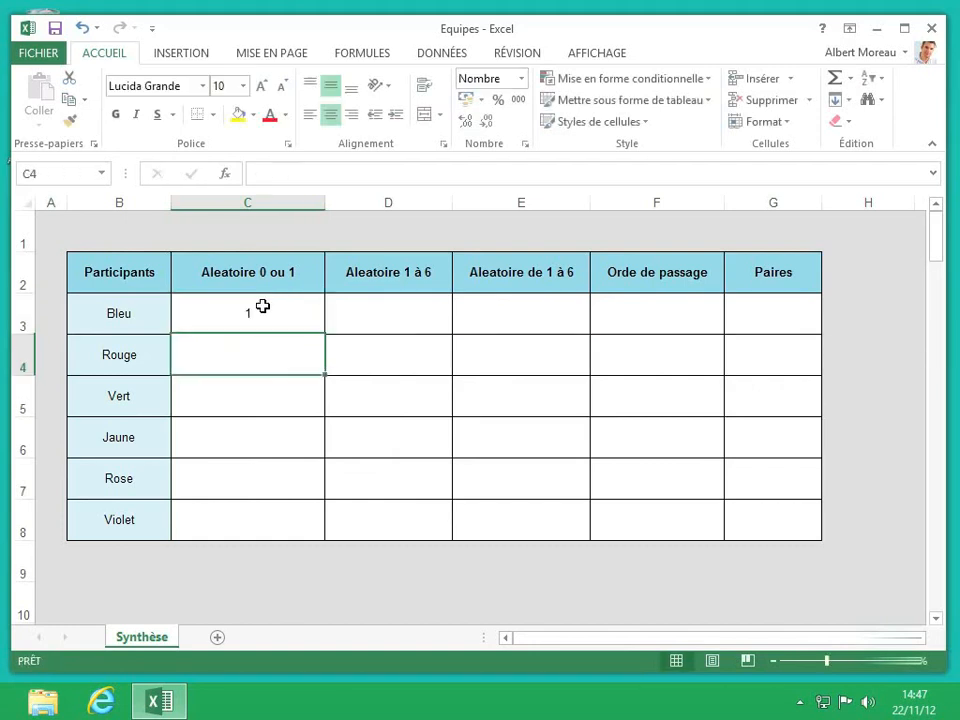
Copy the C3 formula down through C8 and recalculate the random values by confirming an empty entry in C9.
{"action": "left_click", "coordinate": [271, 309]}
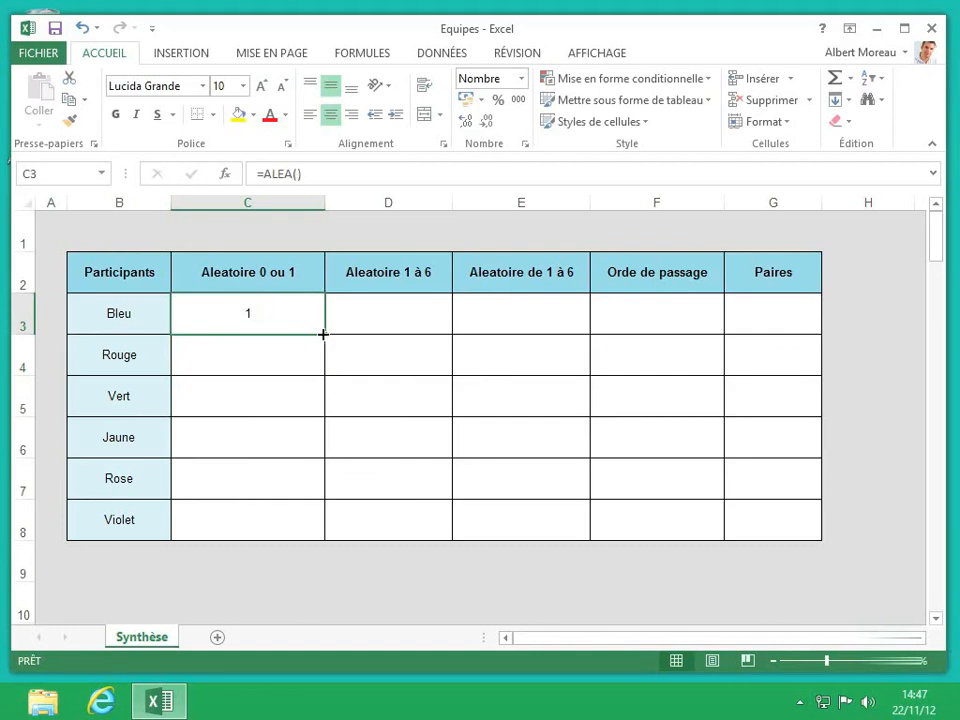
{"action": "left_click_drag", "start_coordinate": [322, 339], "coordinate": [317, 521]}
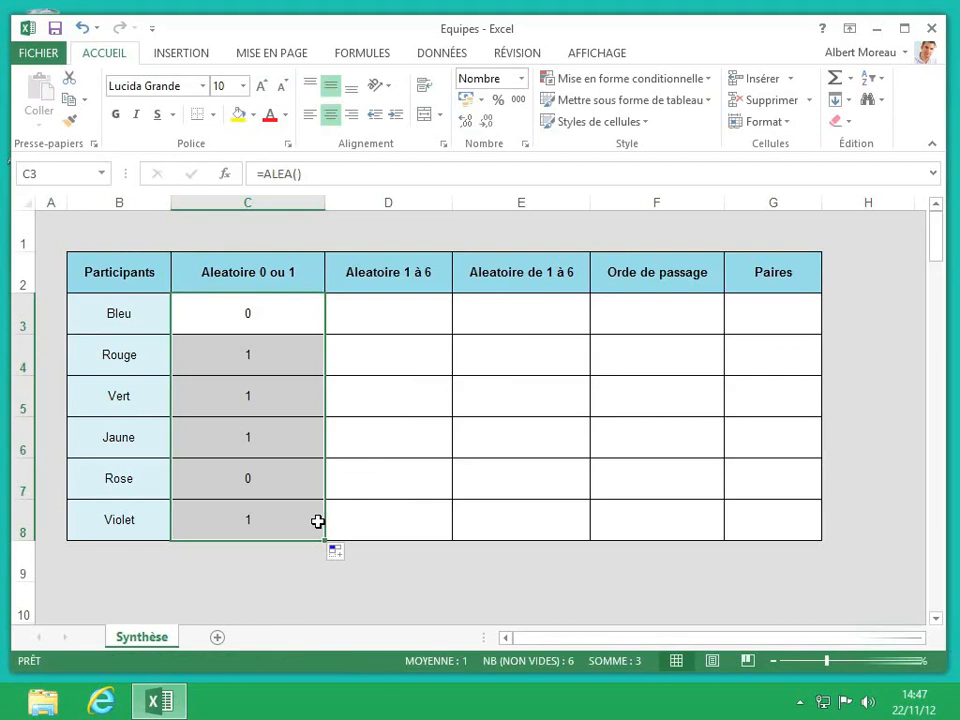
{"action": "left_click", "coordinate": [283, 368]}
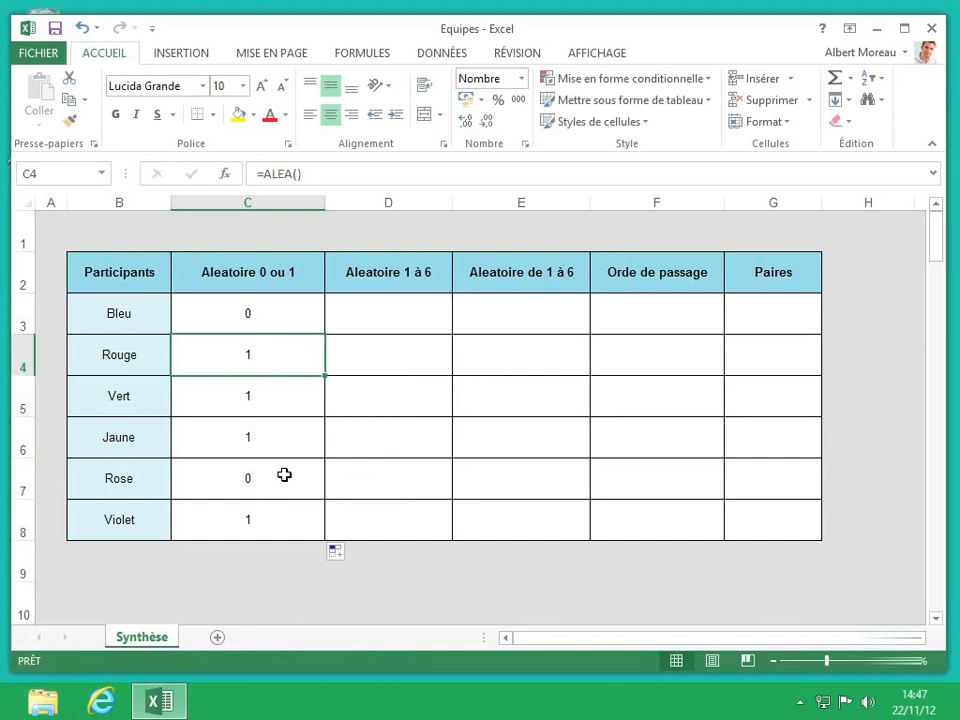
{"action": "double_click", "coordinate": [276, 553]}
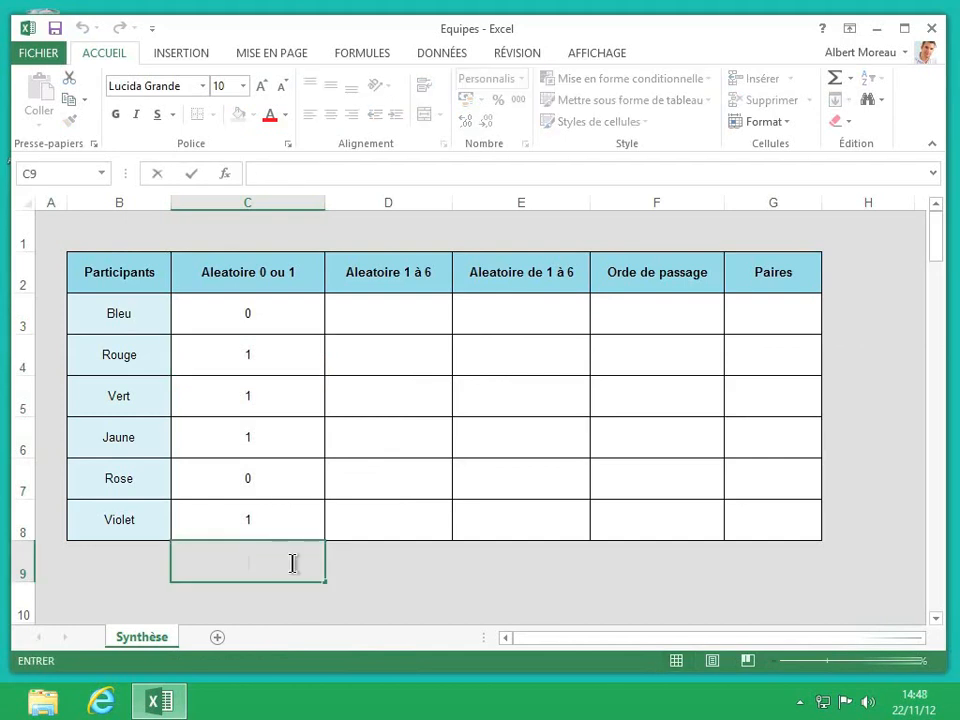
{"action": "key", "text": "Return"}
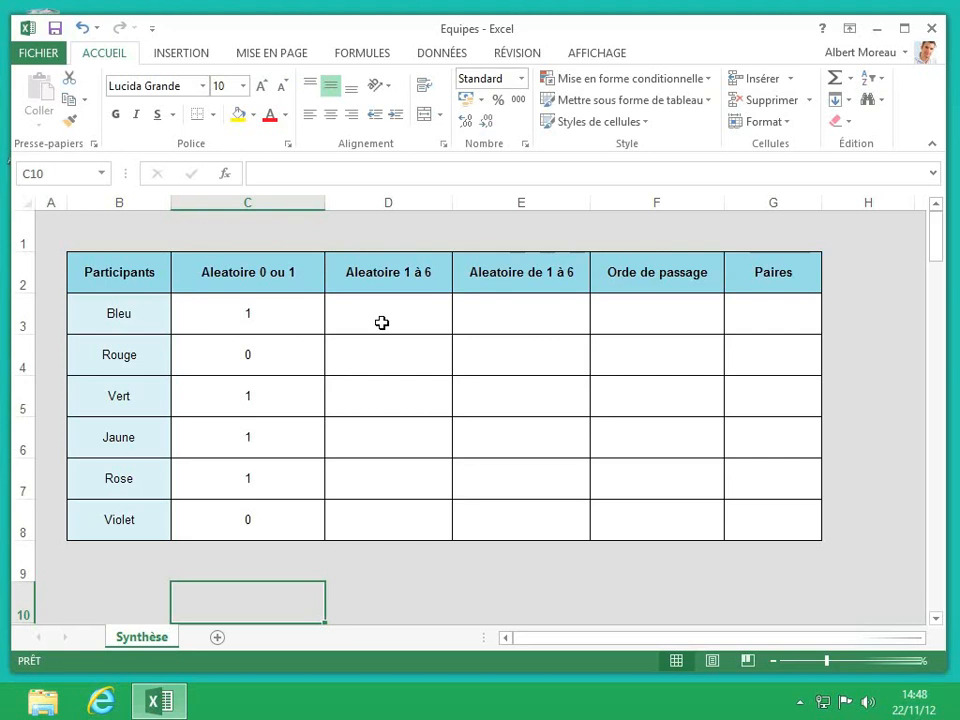
Enter the formula =ALEA.ENTRE.BORNES(1;6) in cell D3 for participant Bleu under Aleatoire 1 à 6.
{"action": "left_click", "coordinate": [381, 322]}
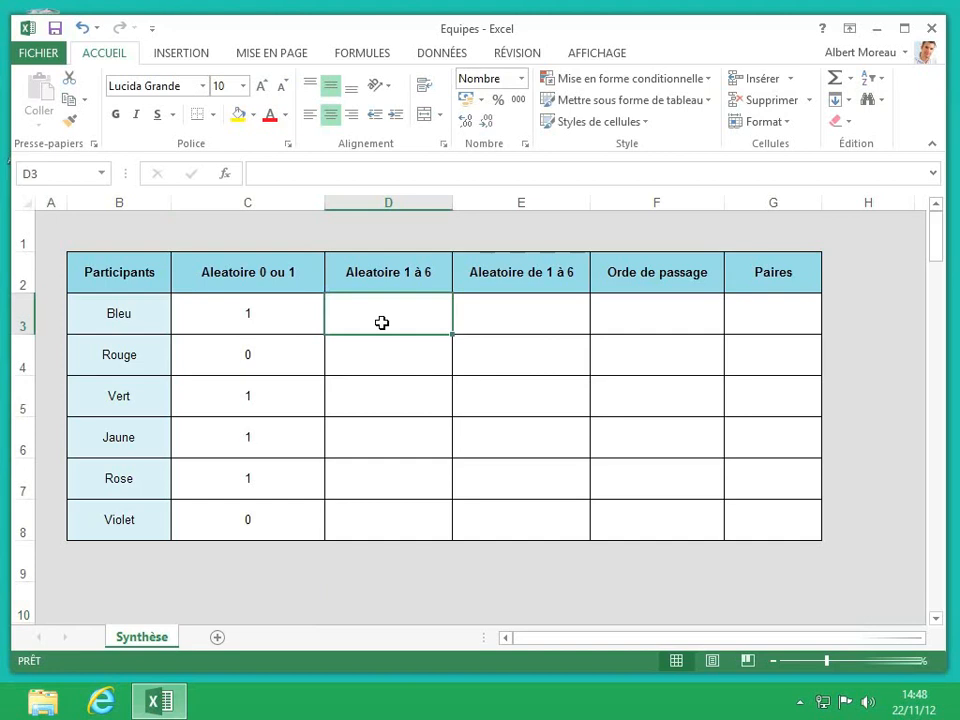
{"action": "type", "text": "=alea."}
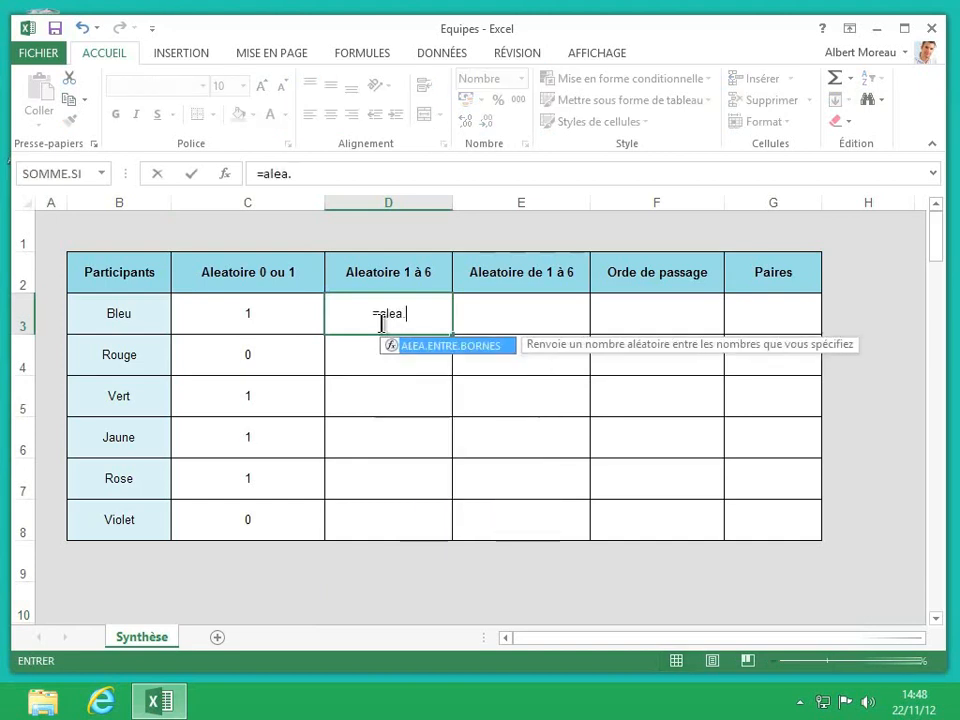
{"action": "type", "text": "entre.b"}
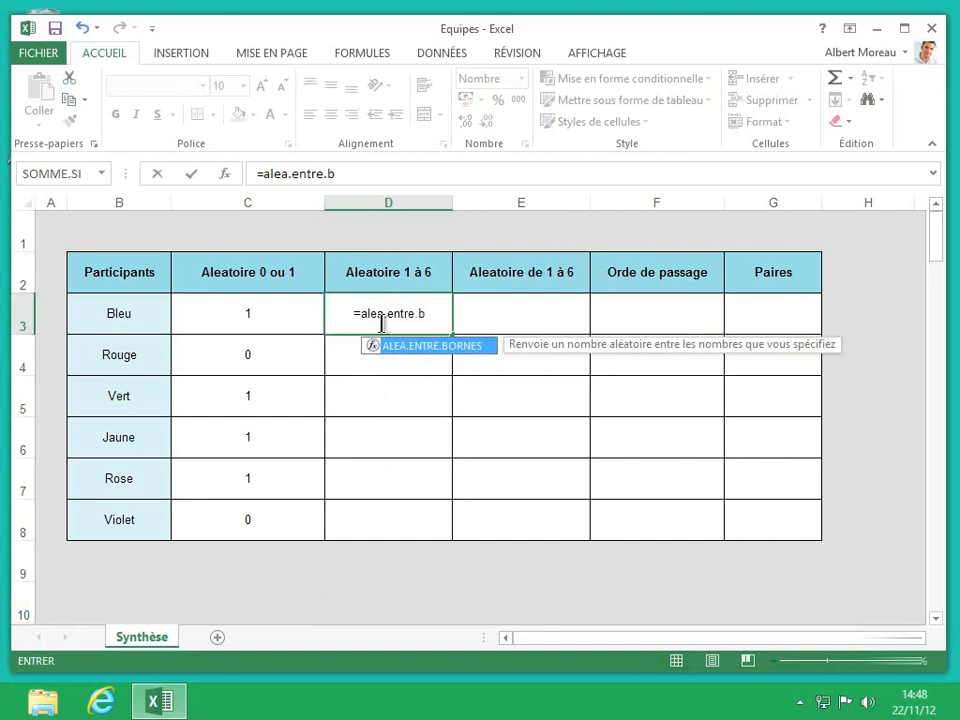
{"action": "key", "text": "BackSpace"}
{"action": "type", "text": "borne"}
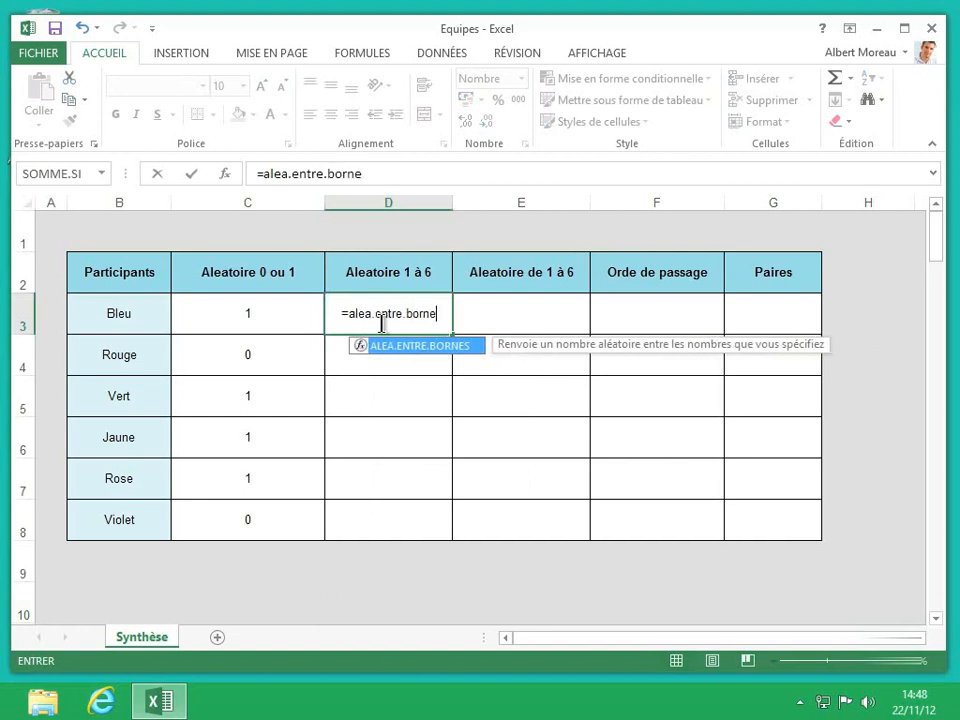
{"action": "type", "text": "s("}
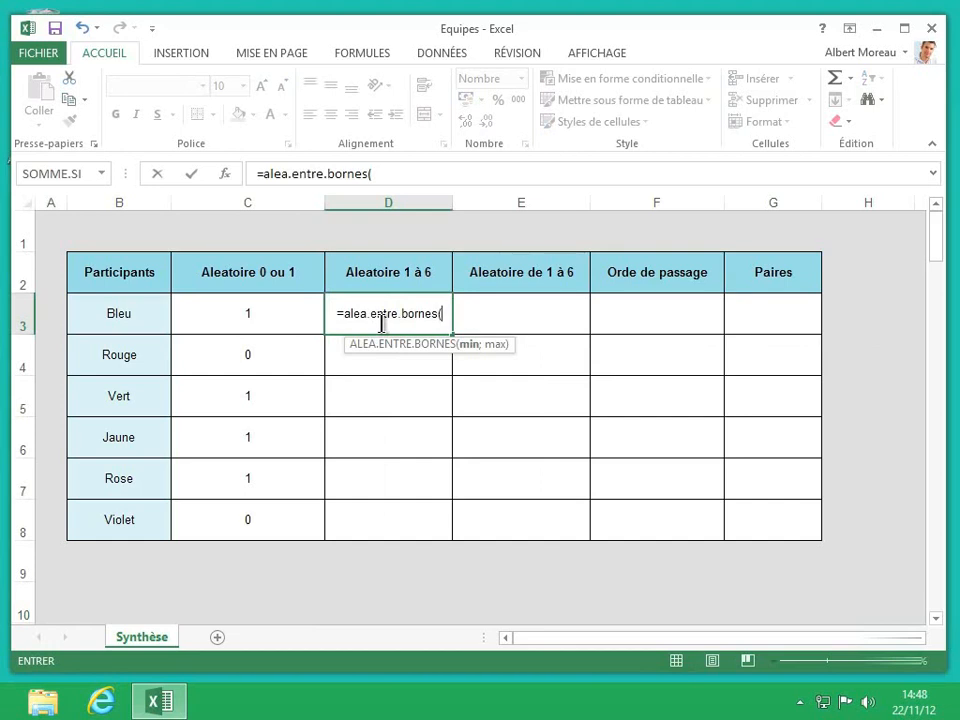
{"action": "type", "text": "1;"}
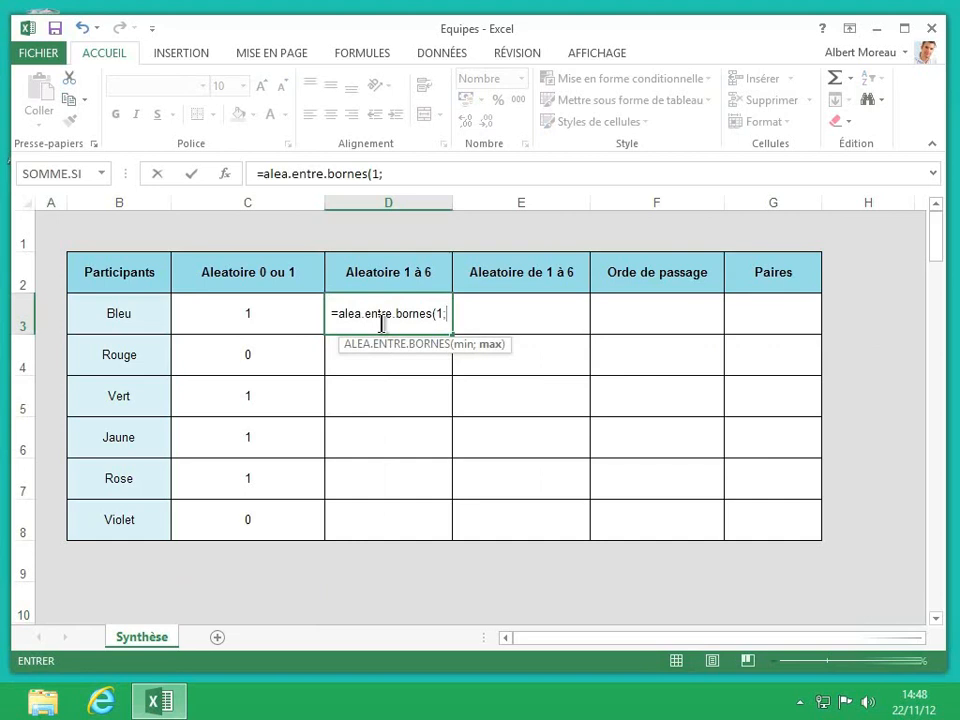
{"action": "type", "text": "6"}
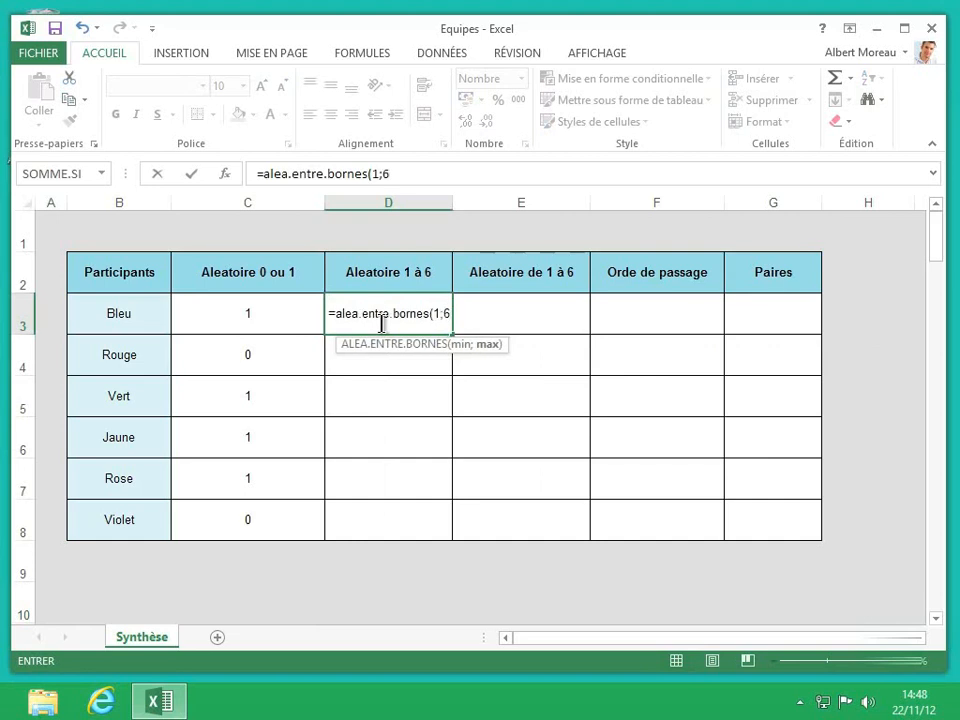
{"action": "type", "text": ")"}
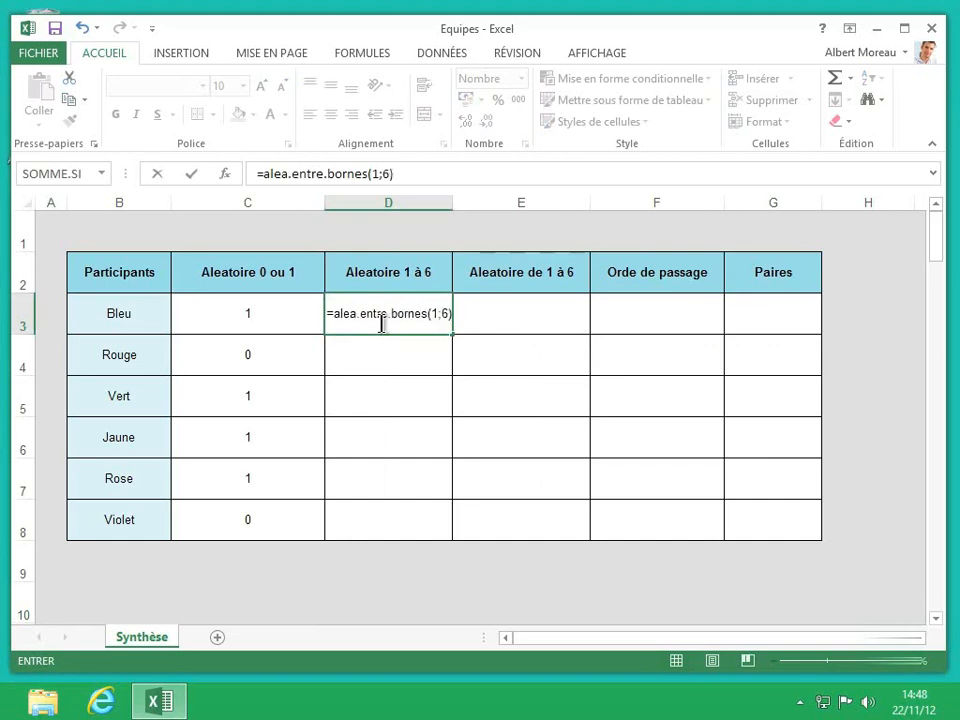
{"action": "key", "text": "Return"}
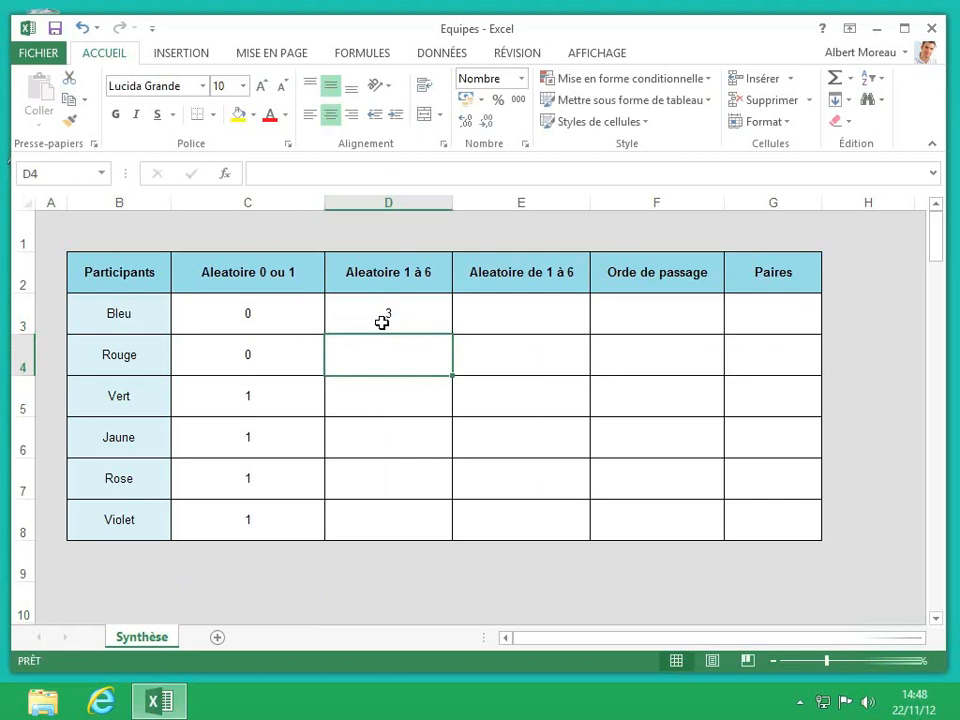
Copy the ALEA.ENTRE.BORNES formula from D3 down through D8 for the remaining participants.
{"action": "left_click", "coordinate": [405, 320]}
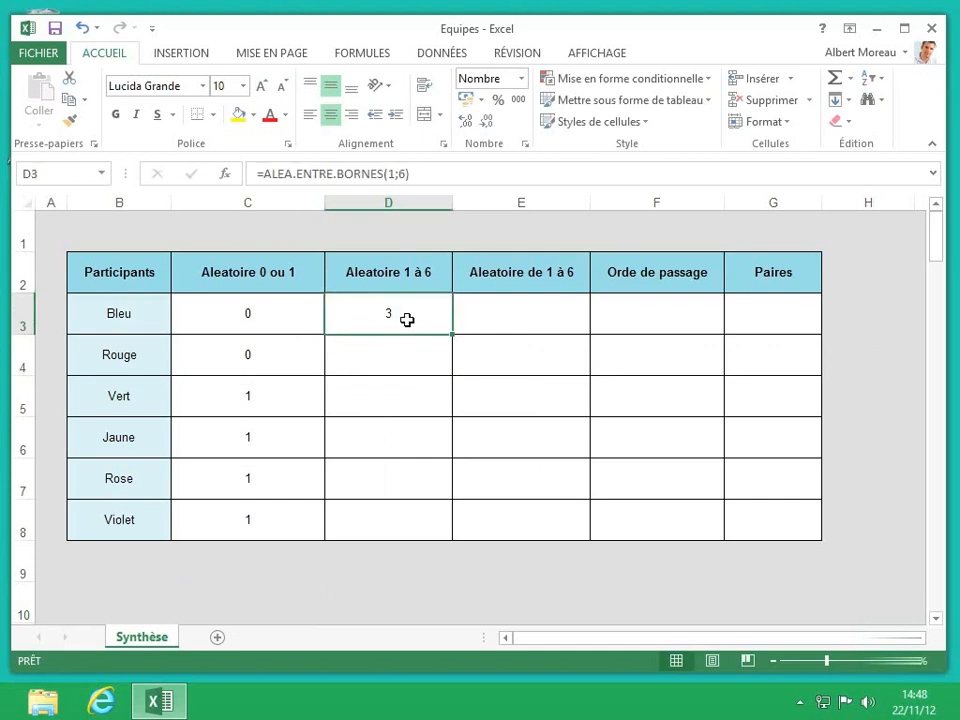
{"action": "left_click_drag", "start_coordinate": [451, 333], "coordinate": [446, 526]}
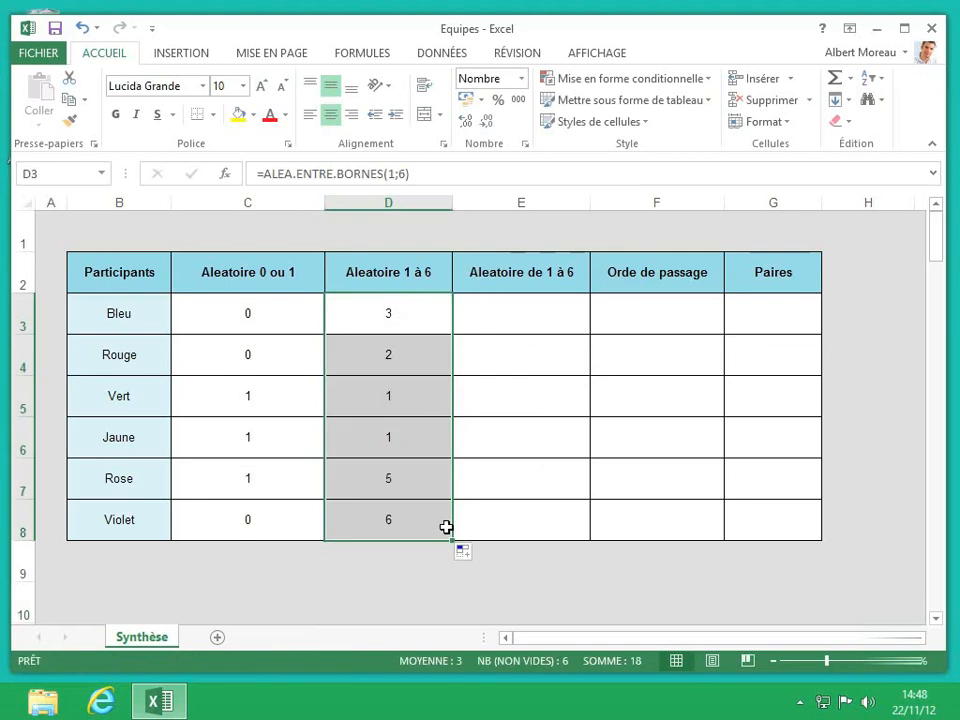
{"action": "left_click", "coordinate": [432, 424]}
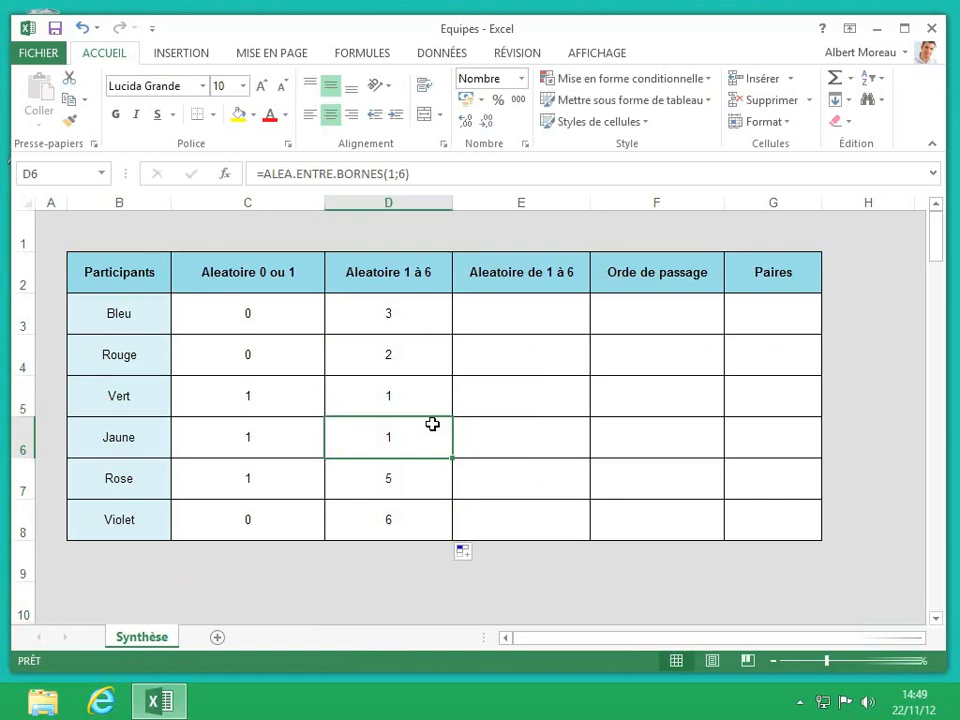
Enter the formula =ALEA()*5+1 in cell E3 for participant Bleu under Aleatoire de 1 à 6.
{"action": "left_click", "coordinate": [480, 338]}
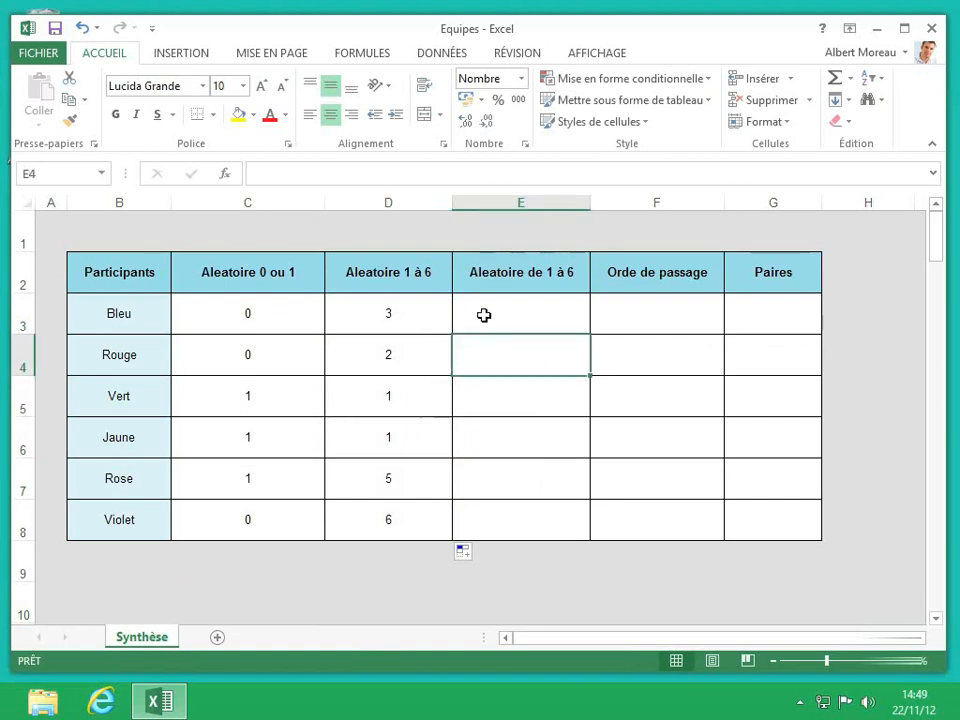
{"action": "left_click", "coordinate": [483, 315]}
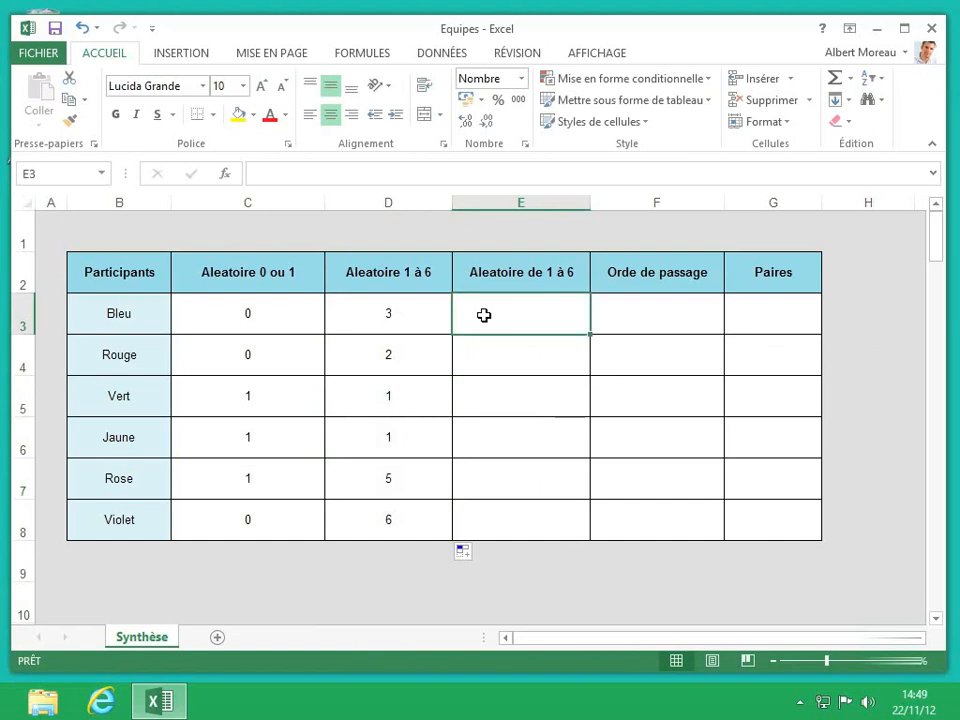
{"action": "type", "text": "="}
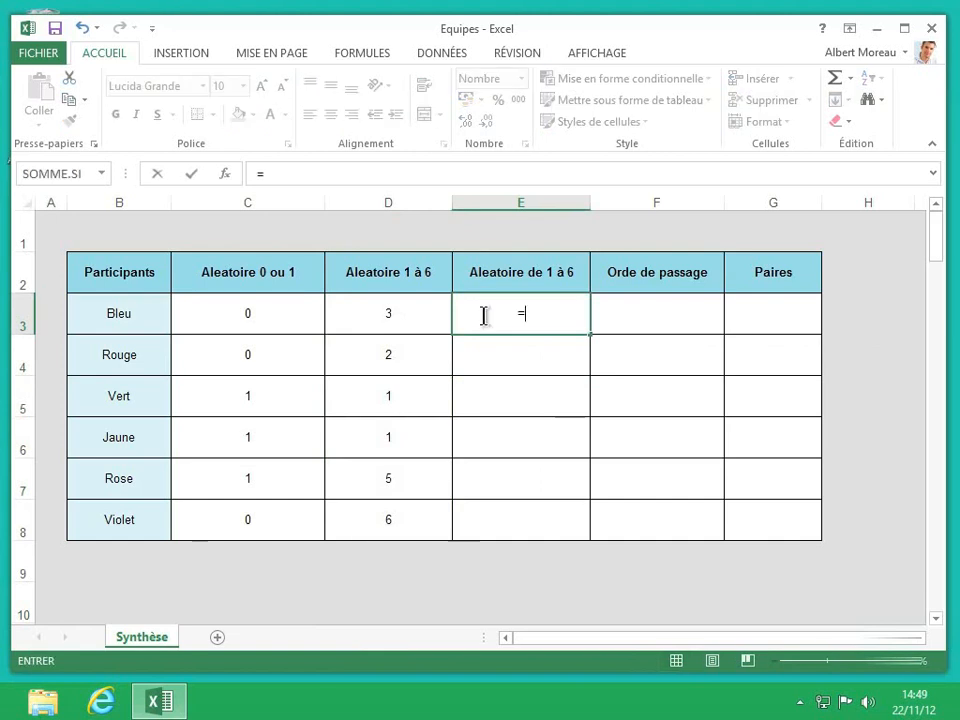
{"action": "type", "text": "alea"}
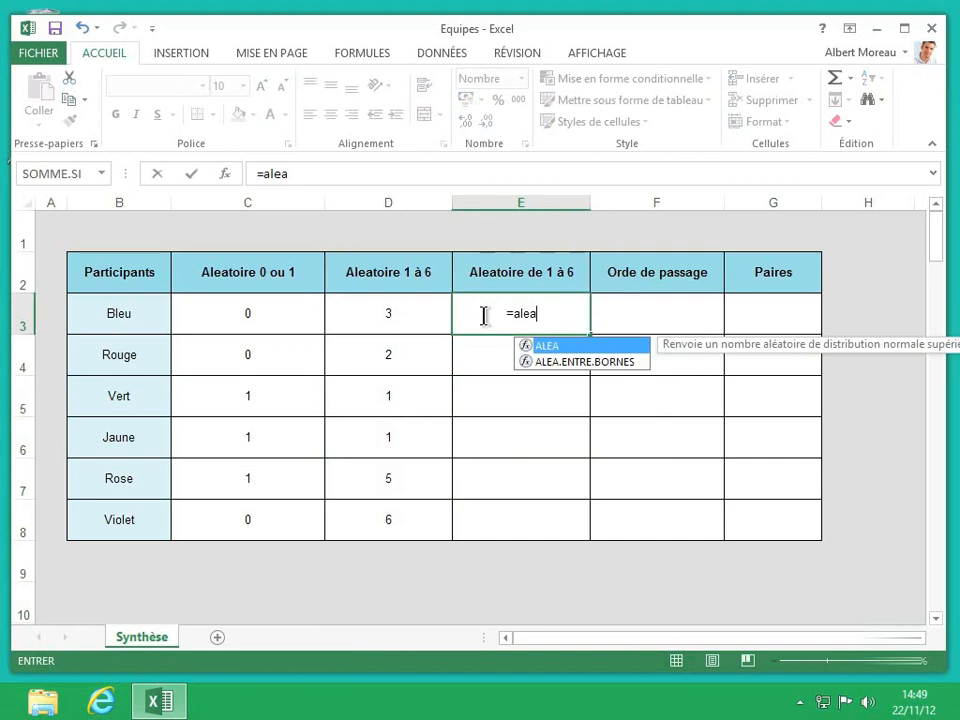
{"action": "type", "text": "()"}
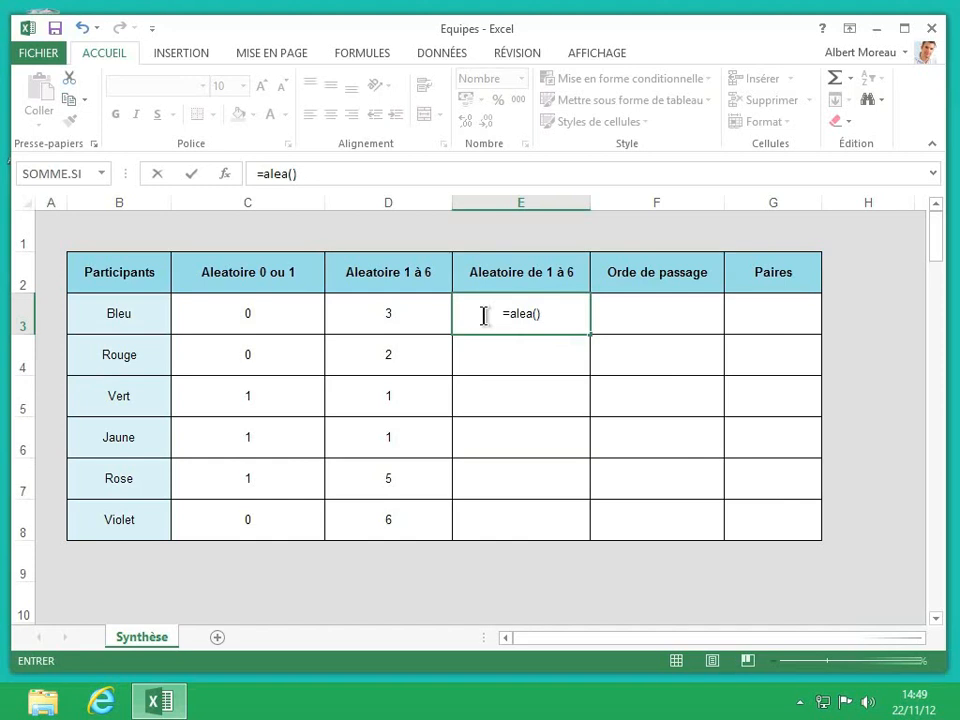
{"action": "type", "text": "*5+1"}
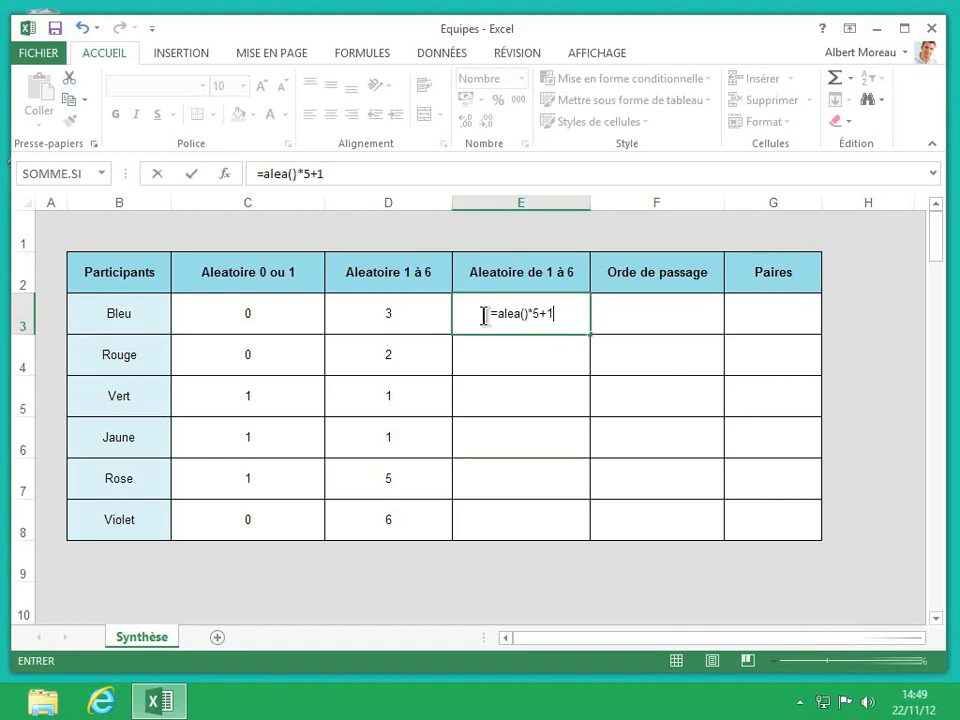
{"action": "key", "text": "Return"}
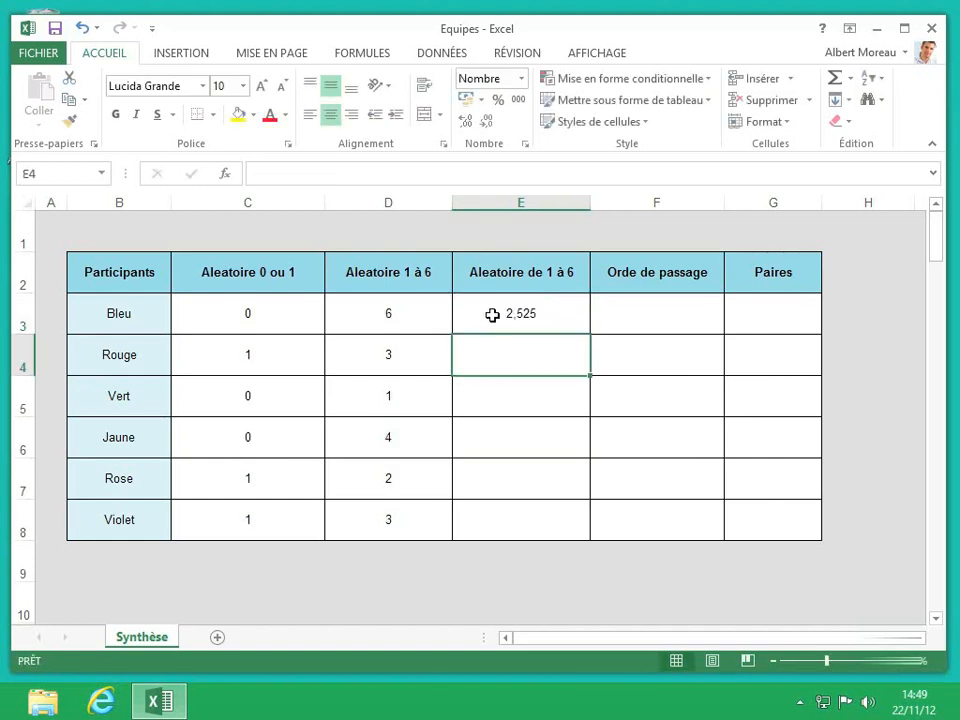
Copy the ALEA()*5+1 formula from E3 down through E8 for the remaining participants.
{"action": "left_click", "coordinate": [527, 313]}
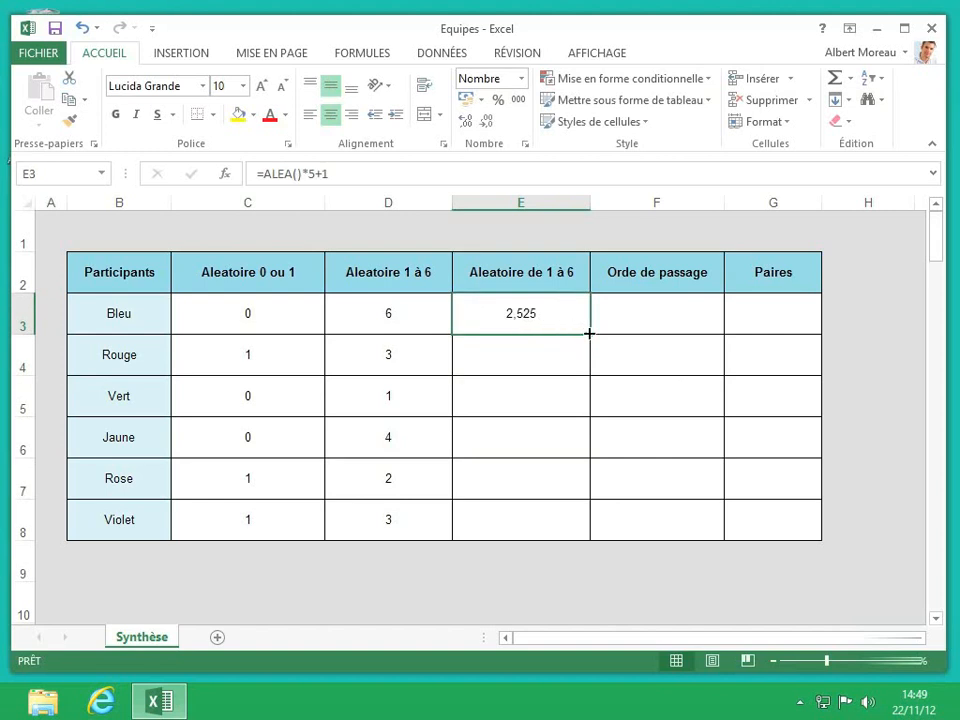
{"action": "left_click_drag", "start_coordinate": [589, 333], "coordinate": [594, 534]}
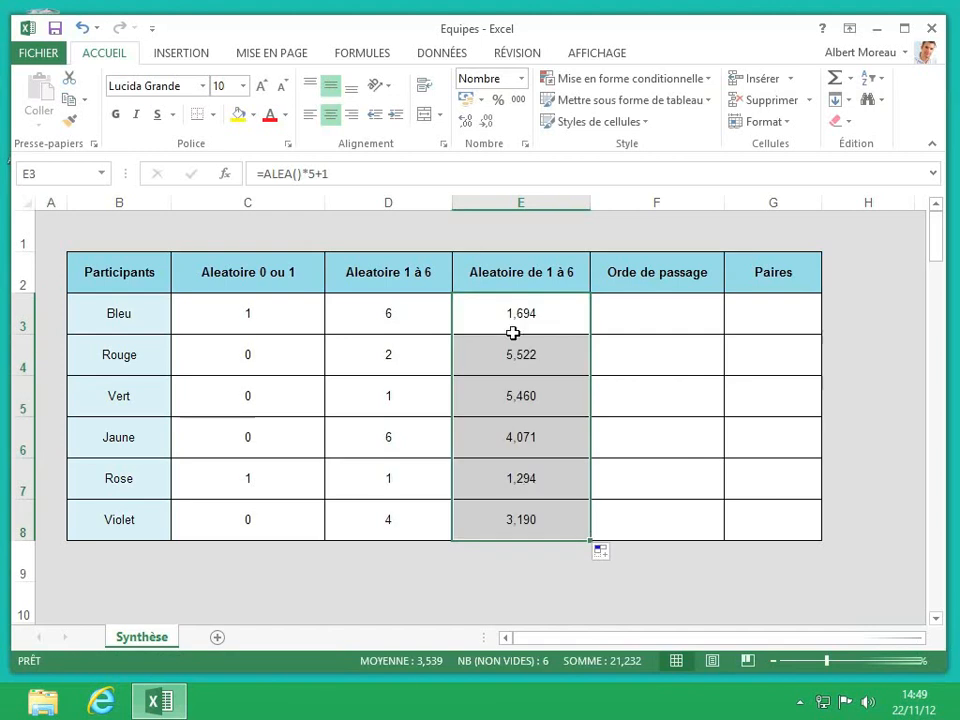
{"action": "left_click", "coordinate": [550, 394]}
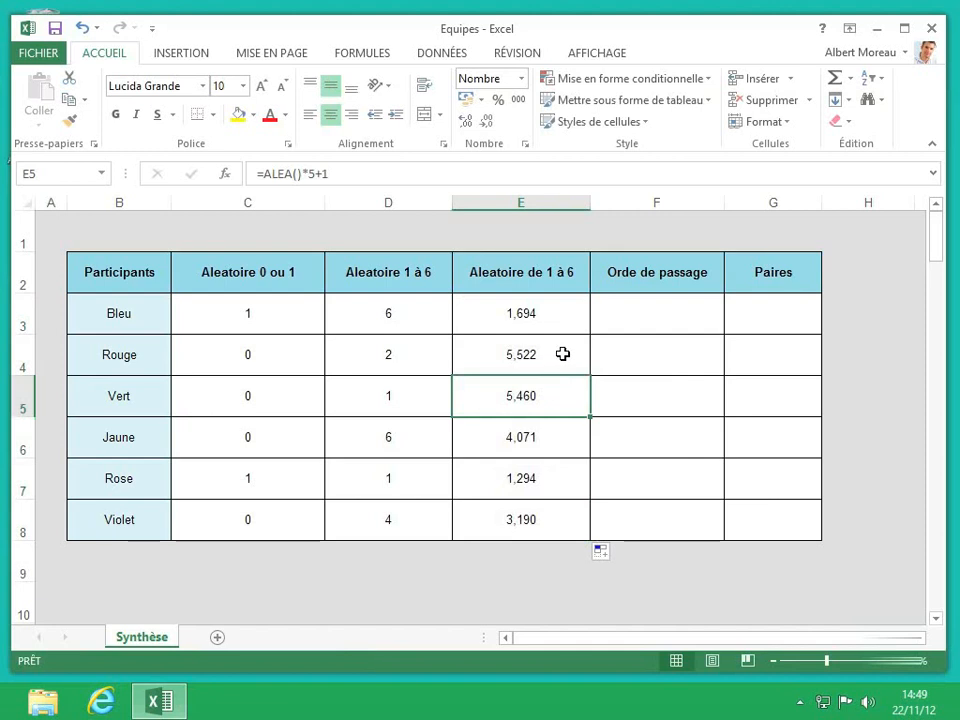
Change the formula in E3 to =ENT(ALEA()*6+1) and copy it down through E8 for the remaining participants.
{"action": "left_click", "coordinate": [540, 314]}
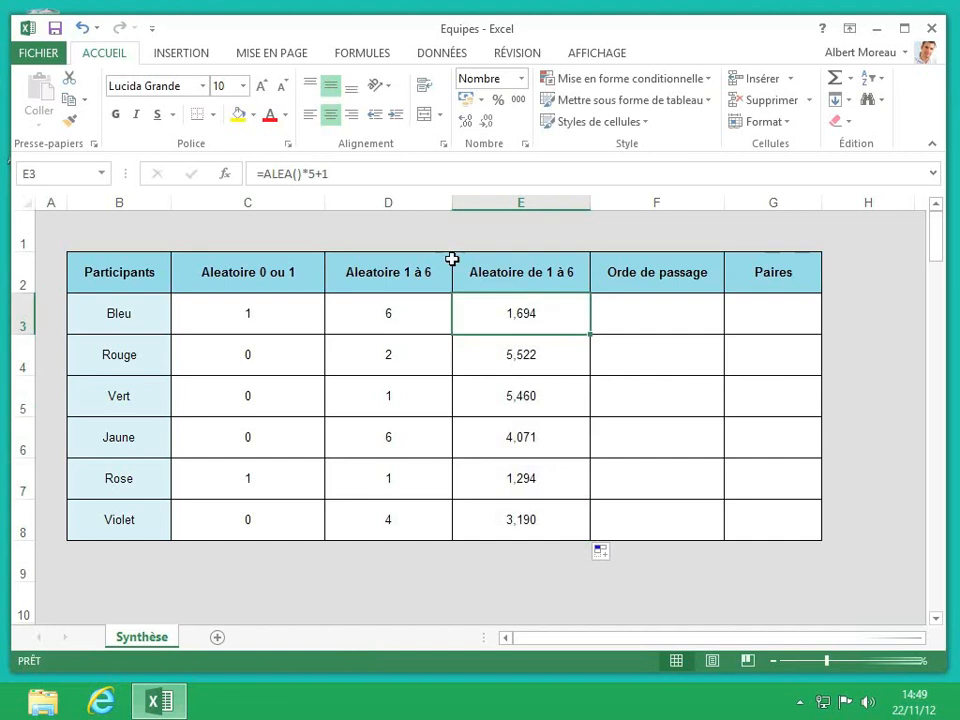
{"action": "left_click", "coordinate": [264, 174]}
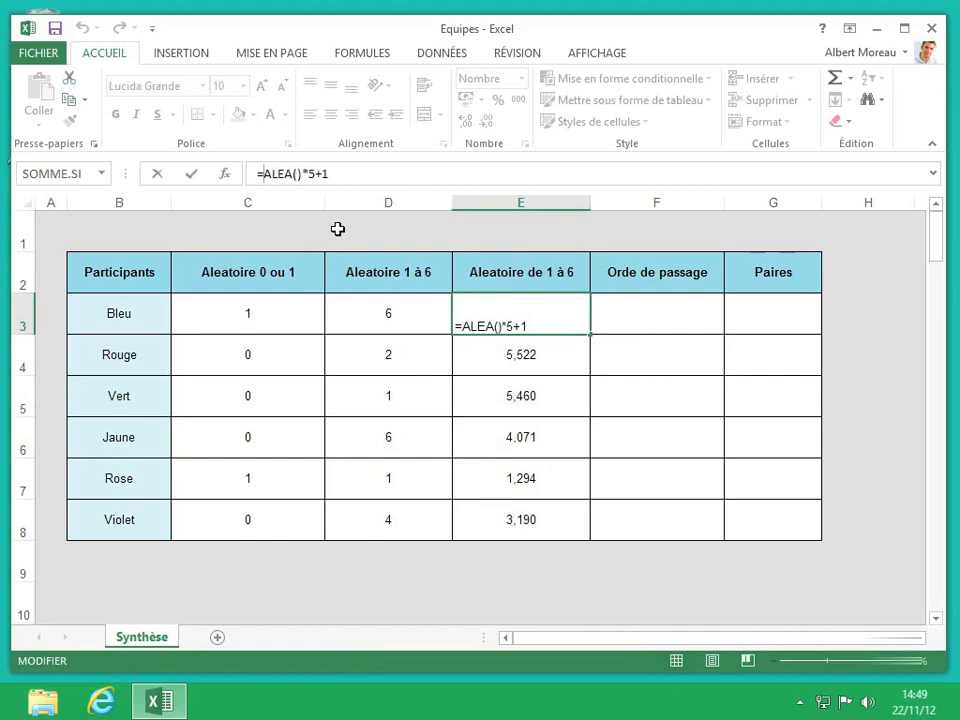
{"action": "type", "text": "ent"}
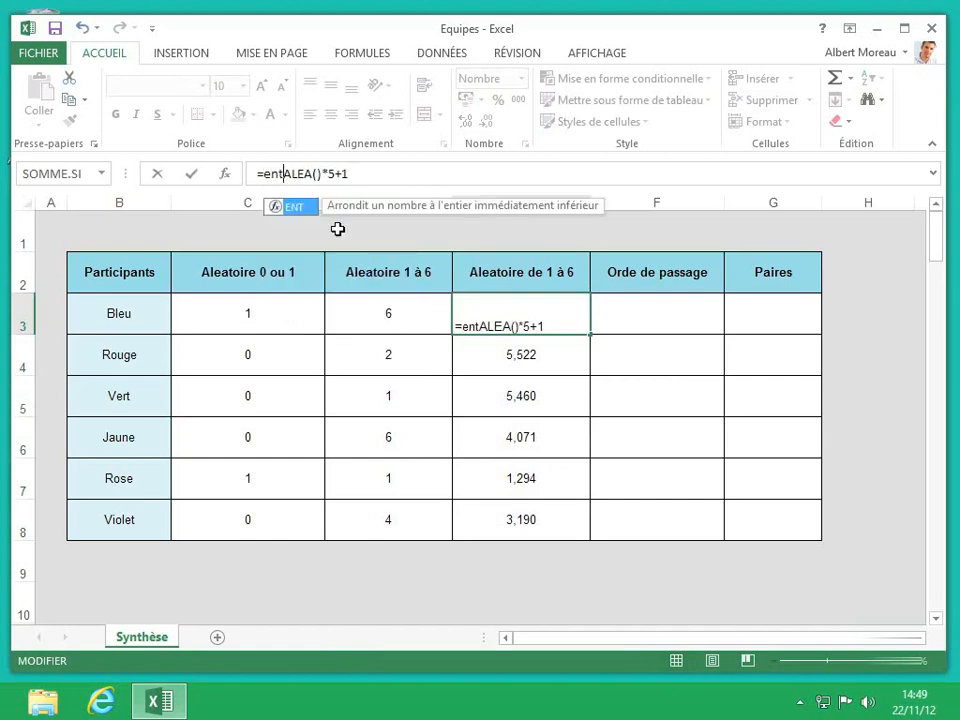
{"action": "type", "text": "(ALEA("}
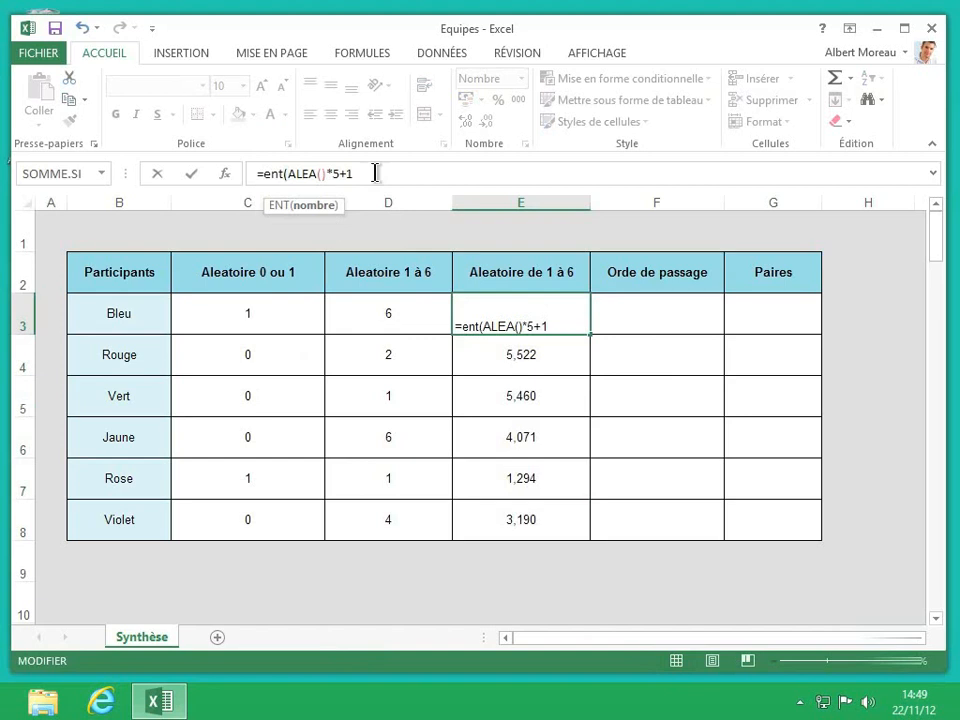
{"action": "type", "text": ")"}
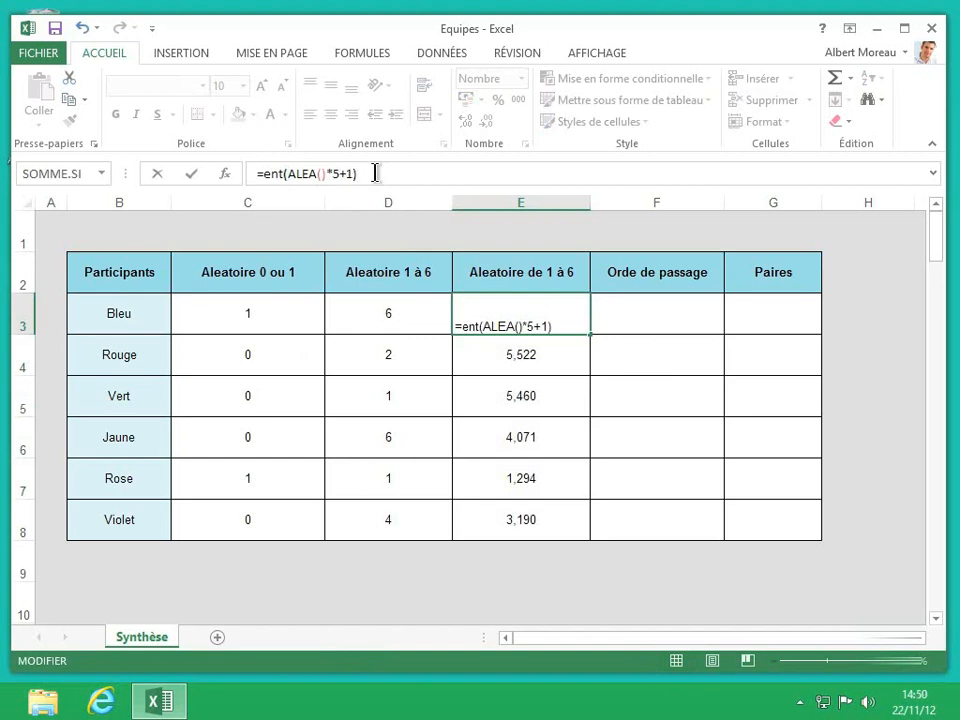
{"action": "left_click", "coordinate": [337, 174]}
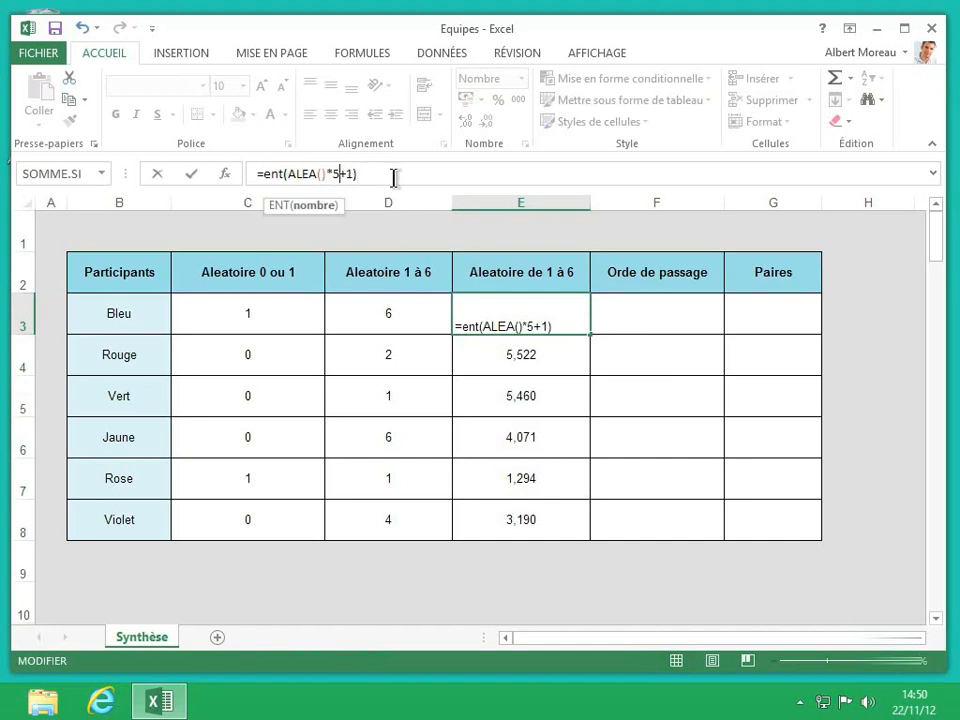
{"action": "key", "text": "BackSpace"}
{"action": "type", "text": "6"}
{"action": "key", "text": "Return"}
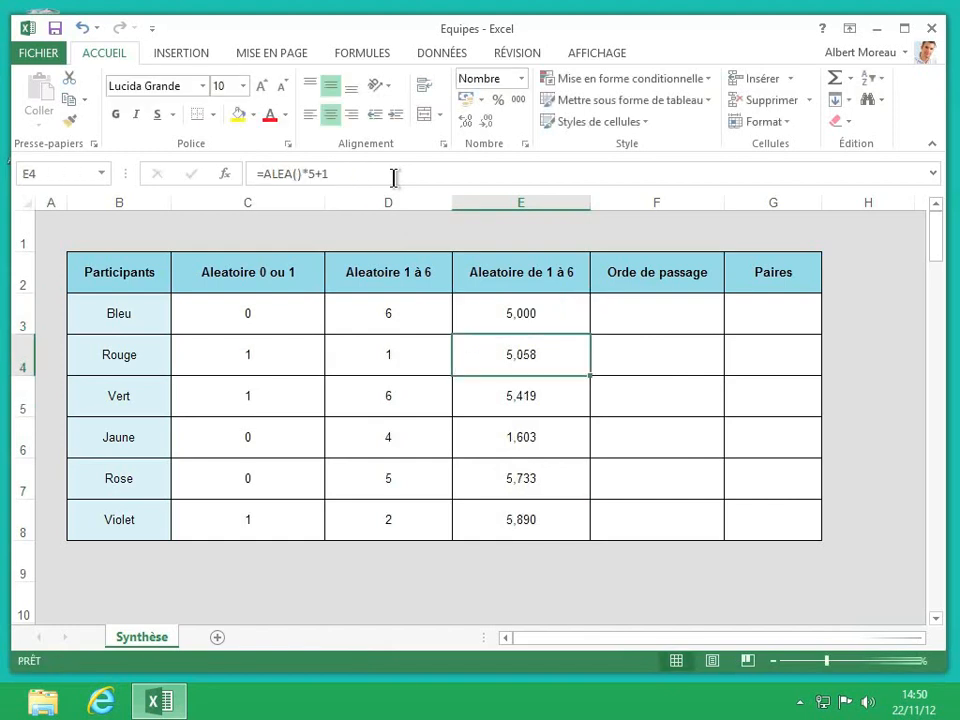
{"action": "left_click", "coordinate": [567, 304]}
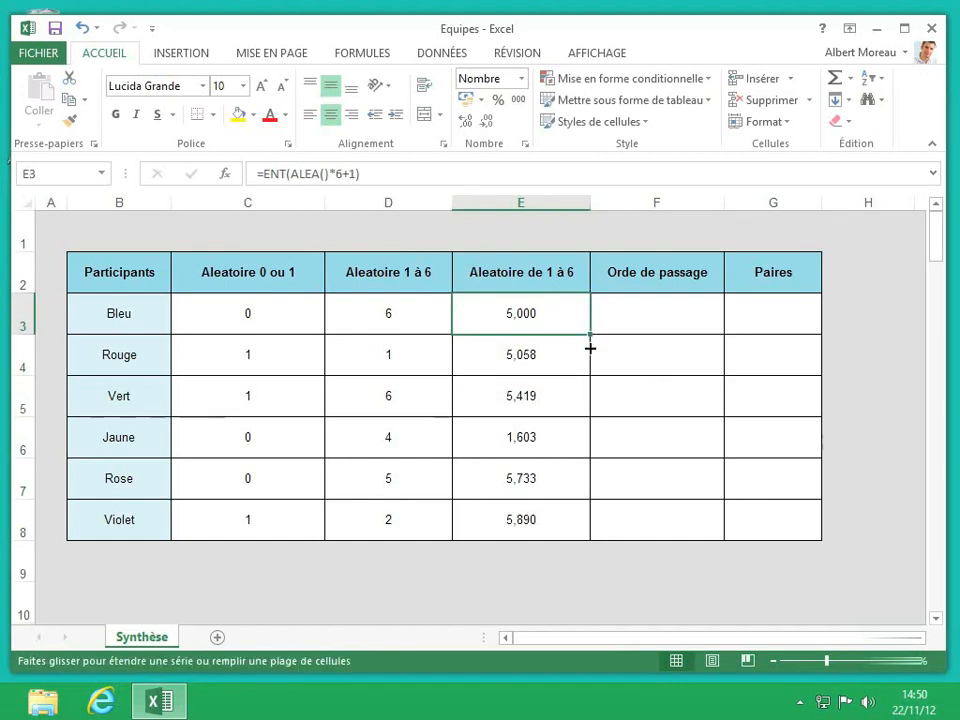
{"action": "left_click_drag", "start_coordinate": [590, 347], "coordinate": [579, 525]}
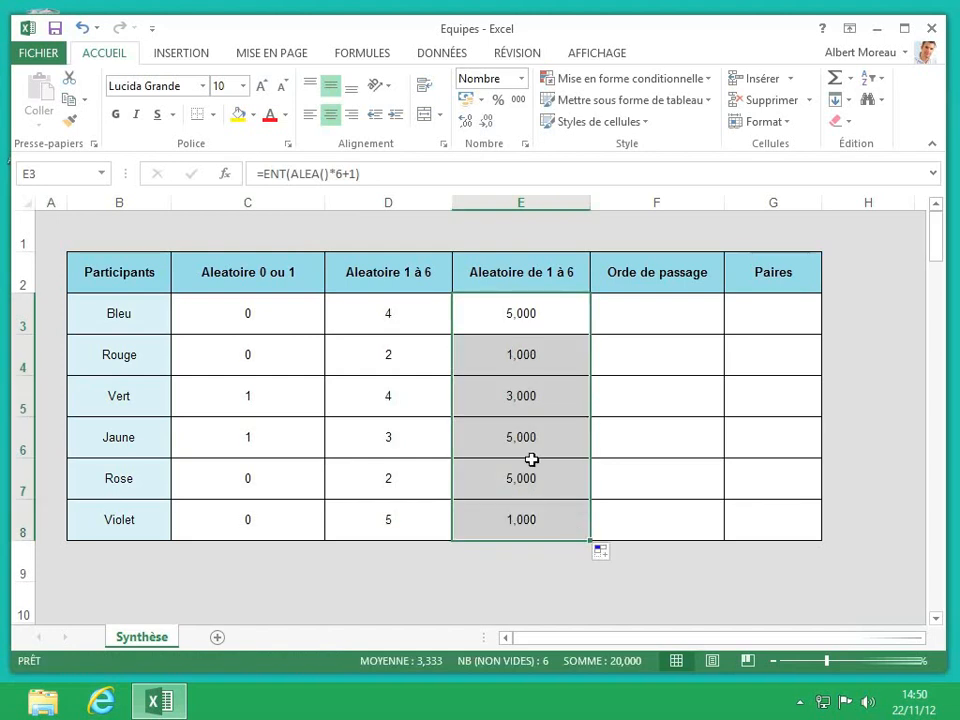
Reduce the number format of cell E3 to zero decimal places.
{"action": "left_click", "coordinate": [541, 311]}
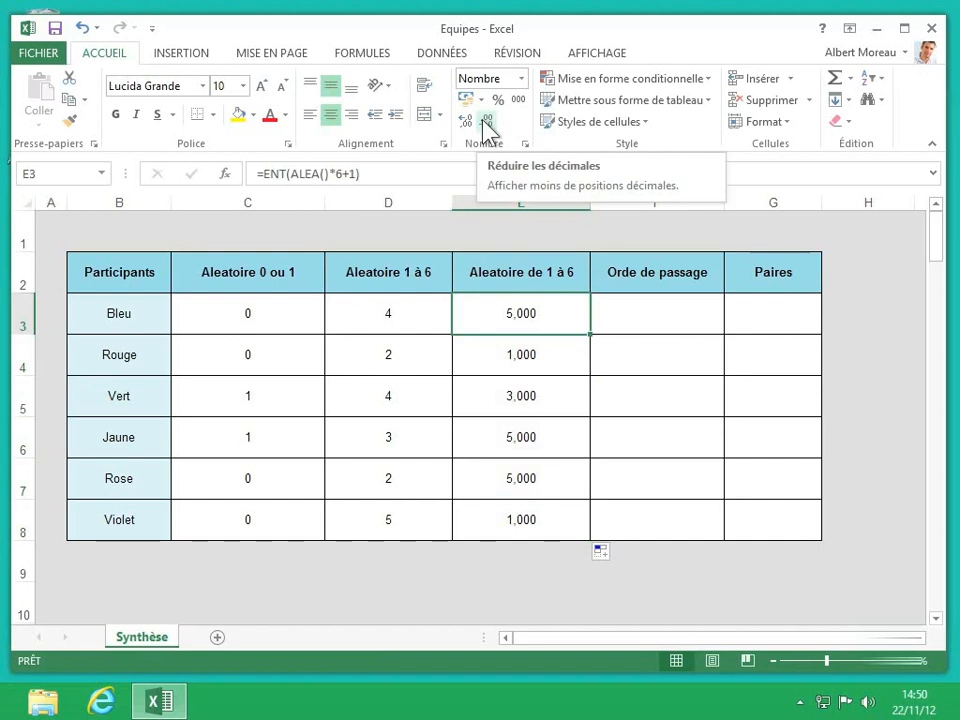
{"action": "left_click", "coordinate": [486, 122]}
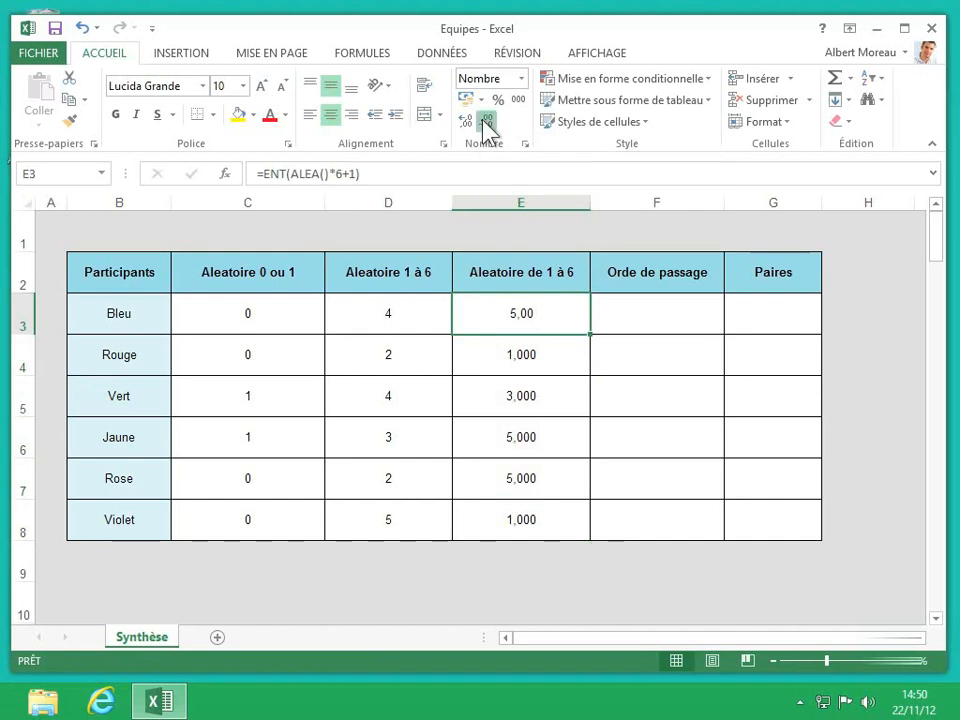
{"action": "left_click", "coordinate": [487, 122]}
{"action": "left_click", "coordinate": [487, 122]}
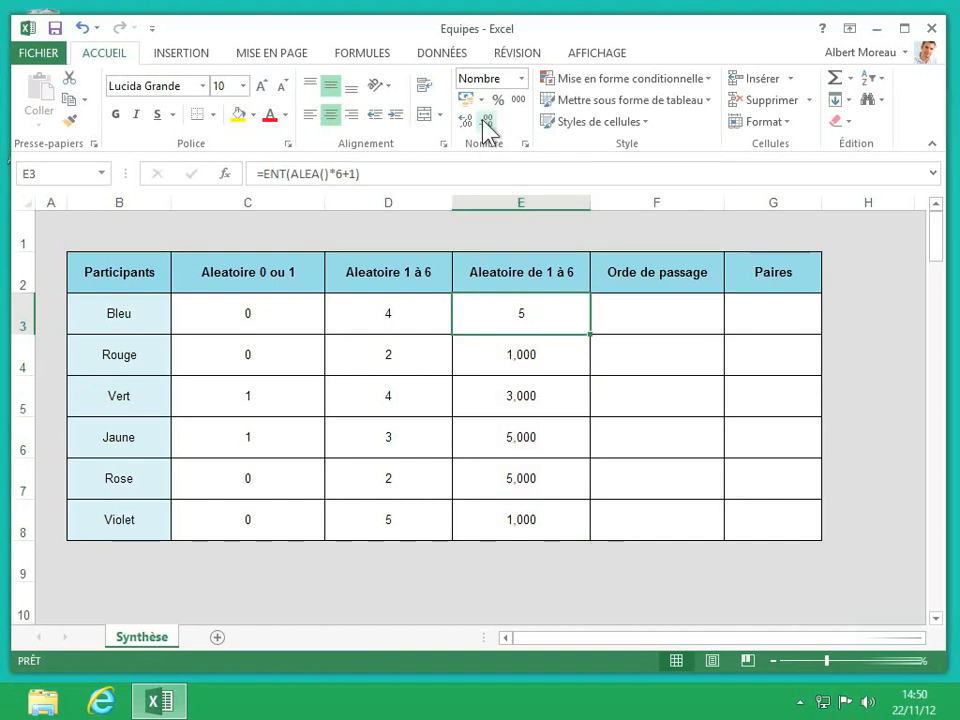
Reduce the number format of cells E4 through E8 to zero decimal places.
{"action": "left_click", "coordinate": [572, 354]}
{"action": "left_click_drag", "start_coordinate": [570, 317], "coordinate": [574, 530]}
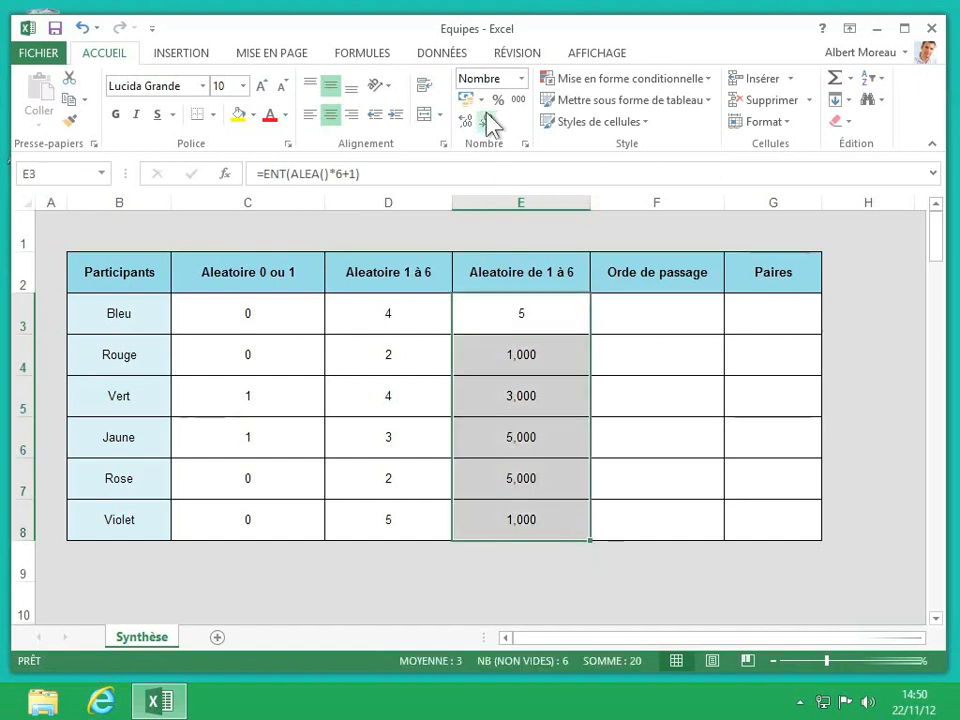
{"action": "left_click", "coordinate": [532, 300]}
{"action": "left_click_drag", "start_coordinate": [546, 345], "coordinate": [549, 520]}
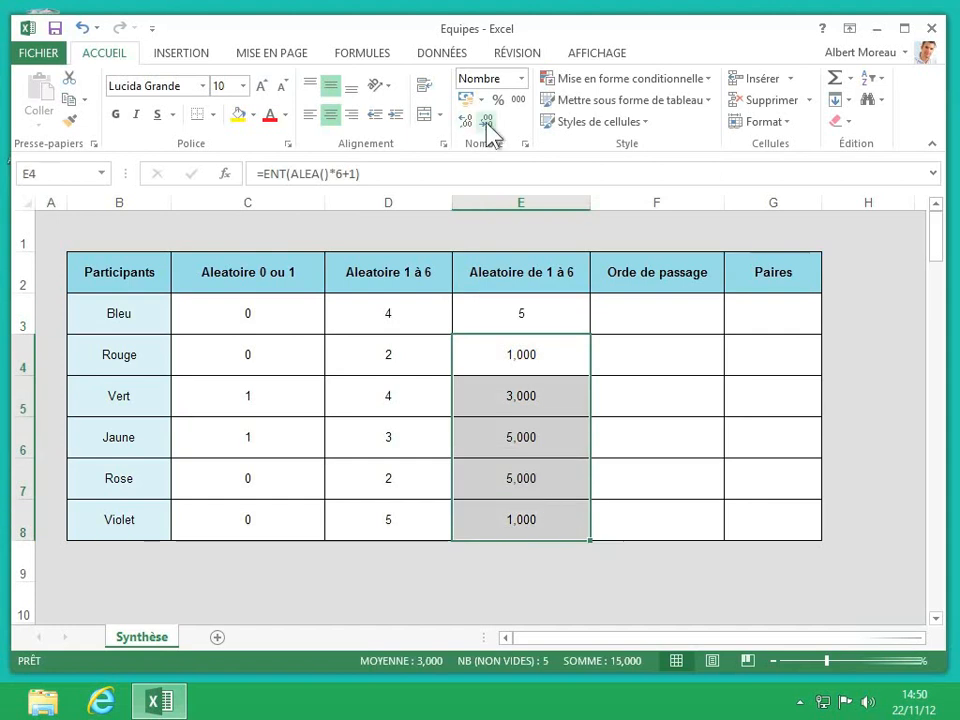
{"action": "left_click", "coordinate": [487, 121]}
{"action": "left_click", "coordinate": [487, 121]}
{"action": "left_click", "coordinate": [487, 121]}
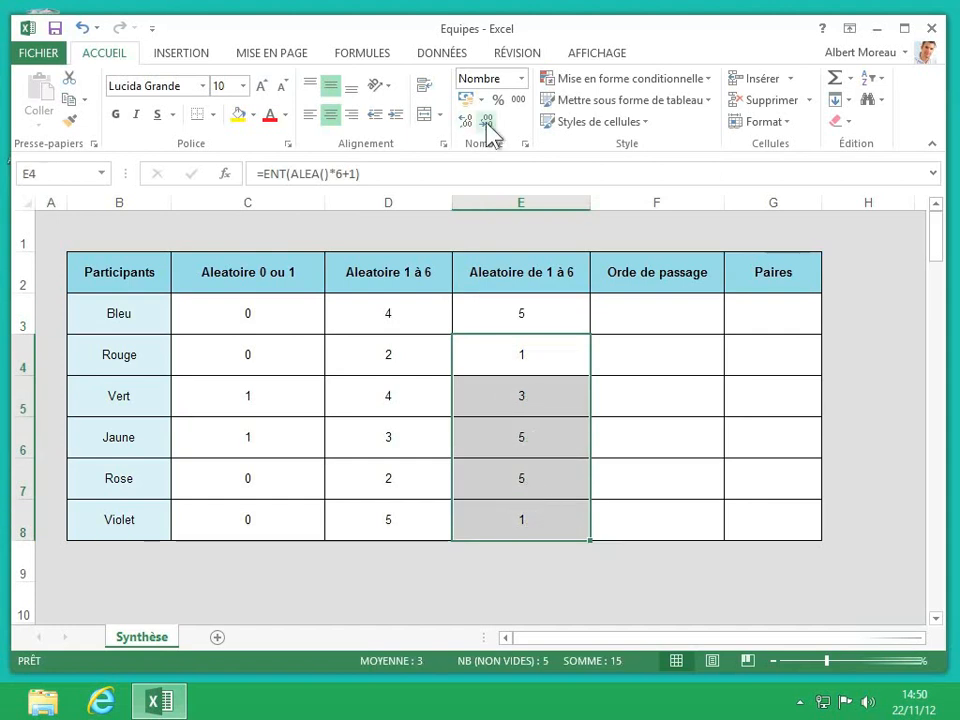
Enter the formula =RANG(C3;C3:C8;1) in cell F3 for participant Bleu under Orde de passage.
{"action": "left_click", "coordinate": [537, 315]}
{"action": "left_click", "coordinate": [647, 312]}
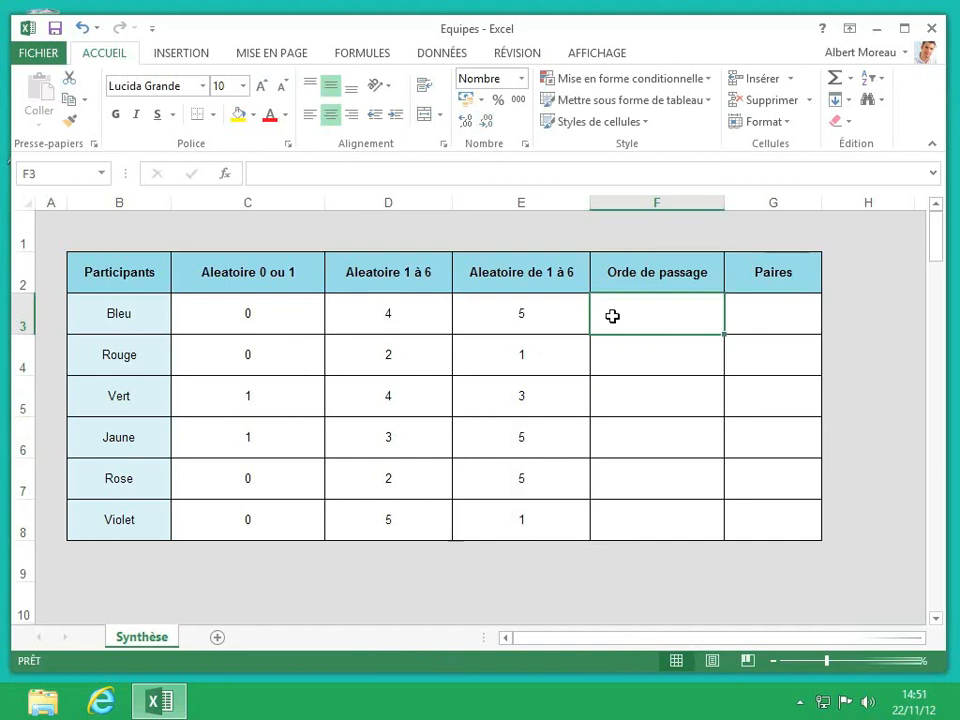
{"action": "type", "text": "=r"}
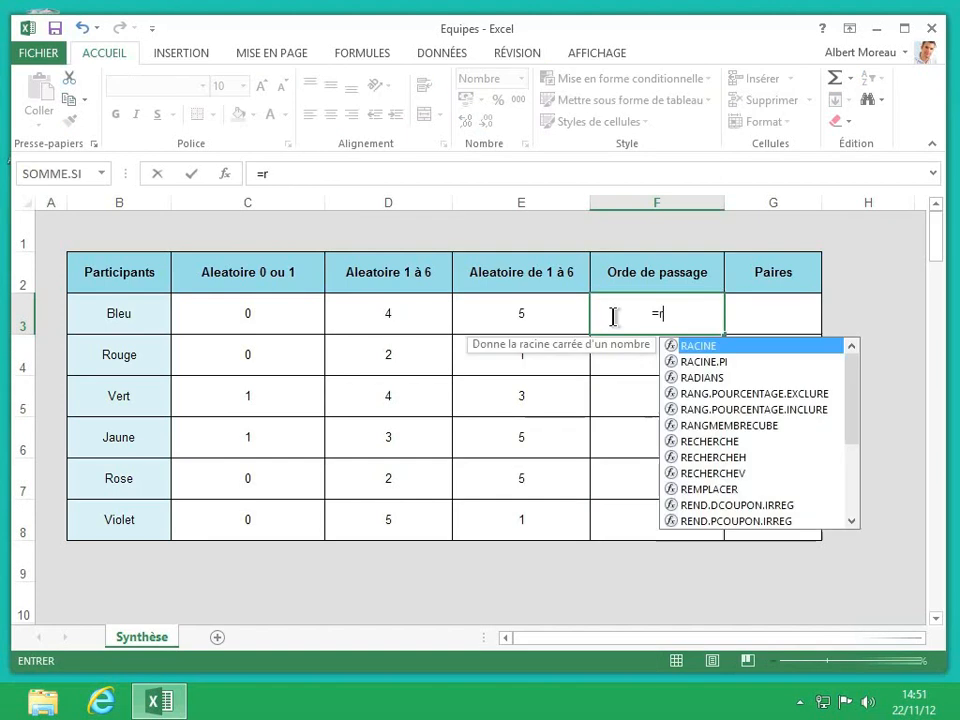
{"action": "type", "text": "ang("}
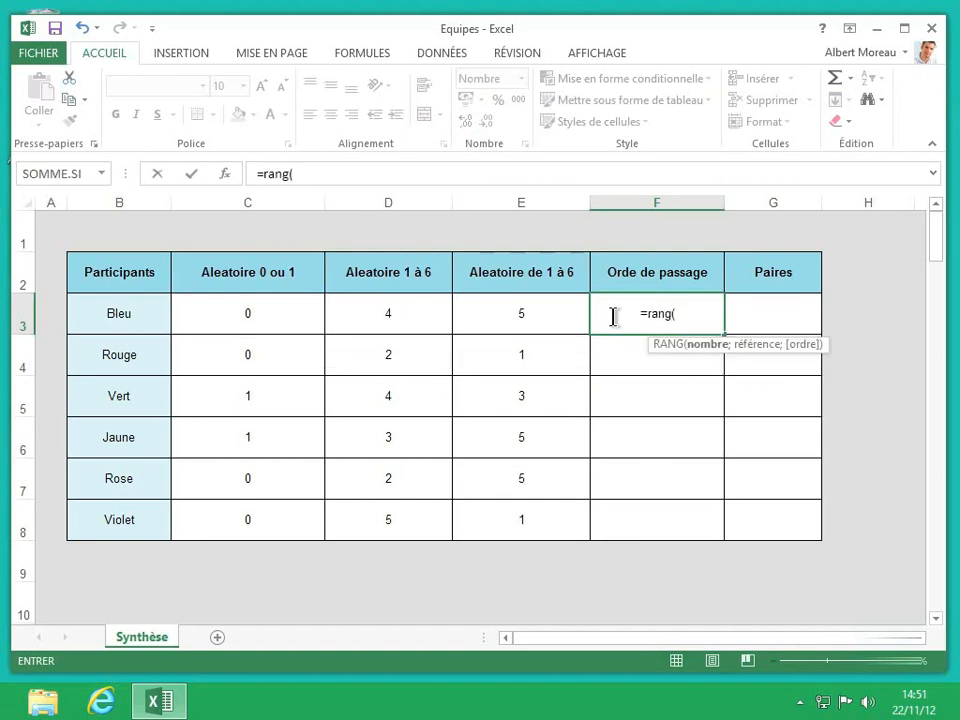
{"action": "left_click", "coordinate": [294, 317]}
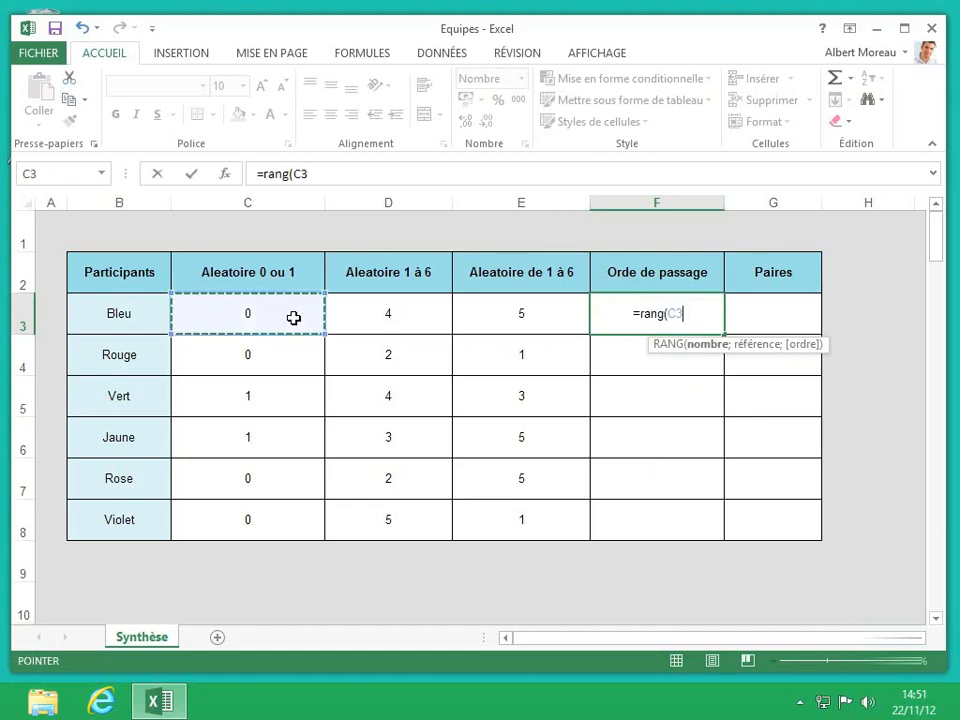
{"action": "type", "text": ";"}
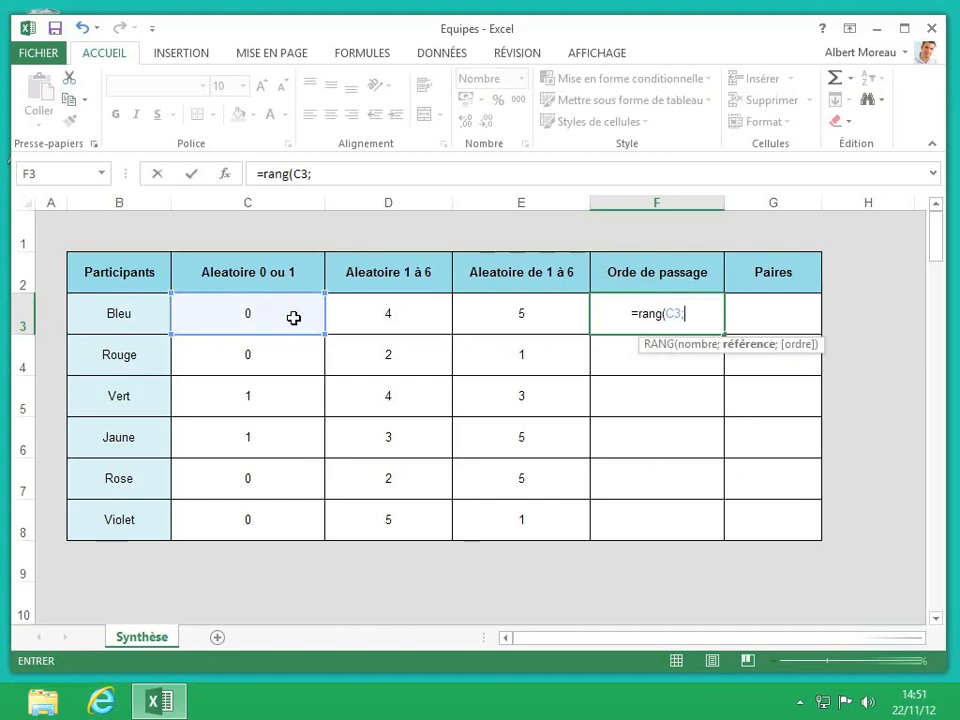
{"action": "type", "text": "c3;"}
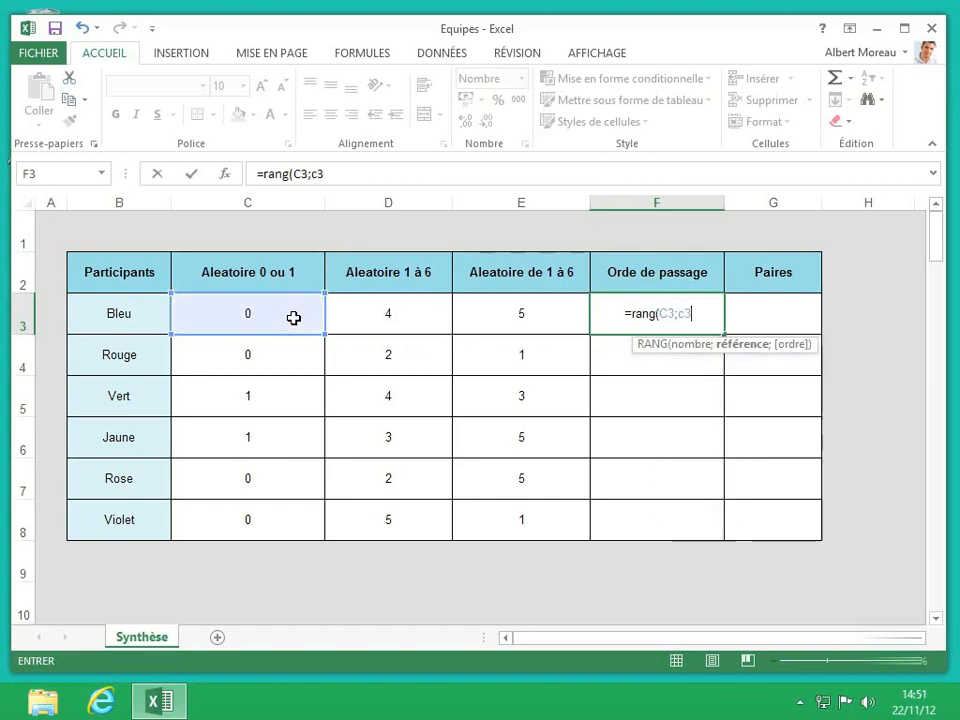
{"action": "key", "text": "BackSpace"}
{"action": "type", "text": ";c"}
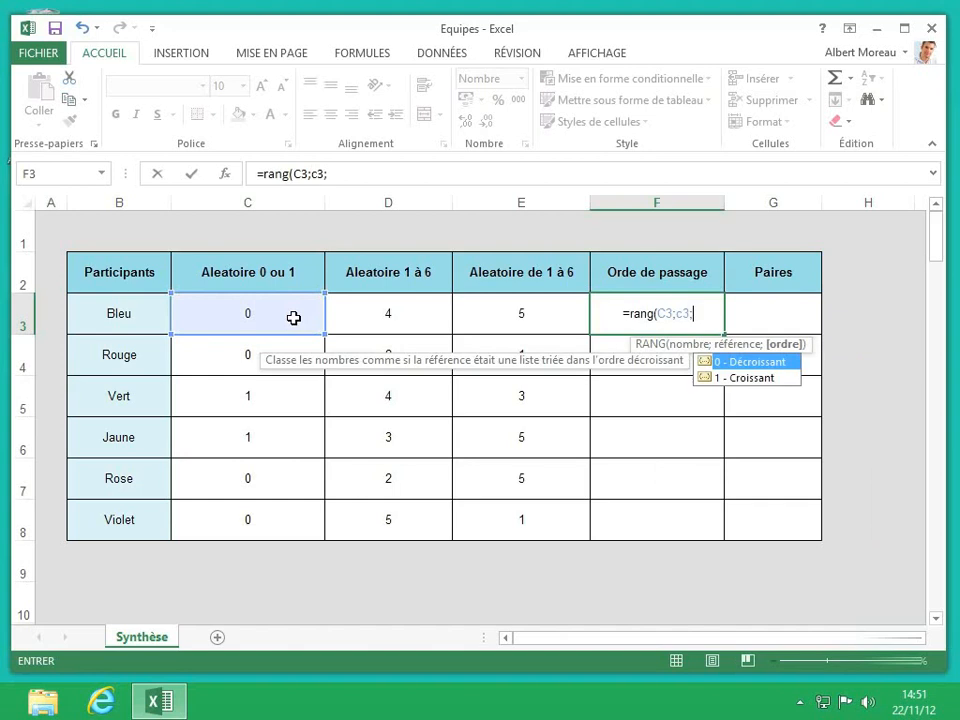
{"action": "key", "text": "BackSpace"}
{"action": "key", "text": "BackSpace"}
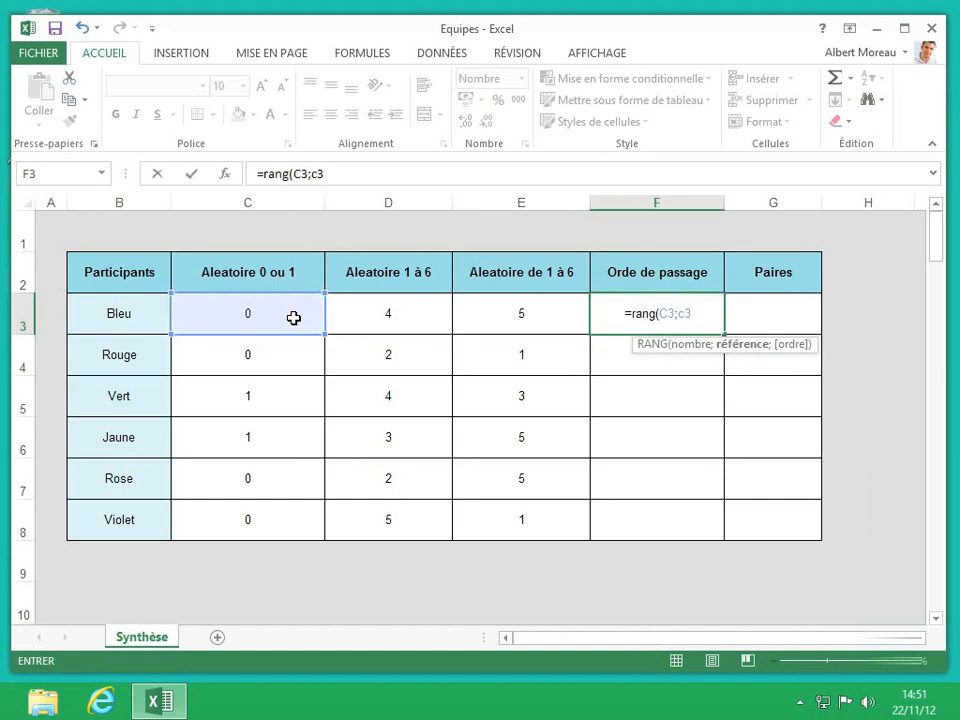
{"action": "type", "text": ":c8"}
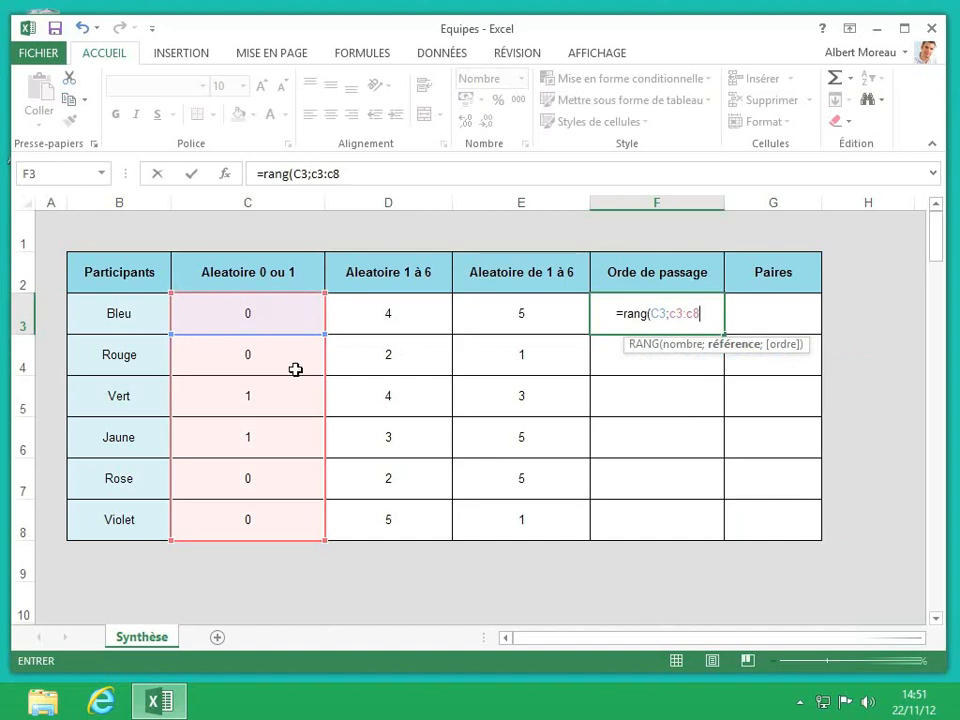
{"action": "type", "text": ";"}
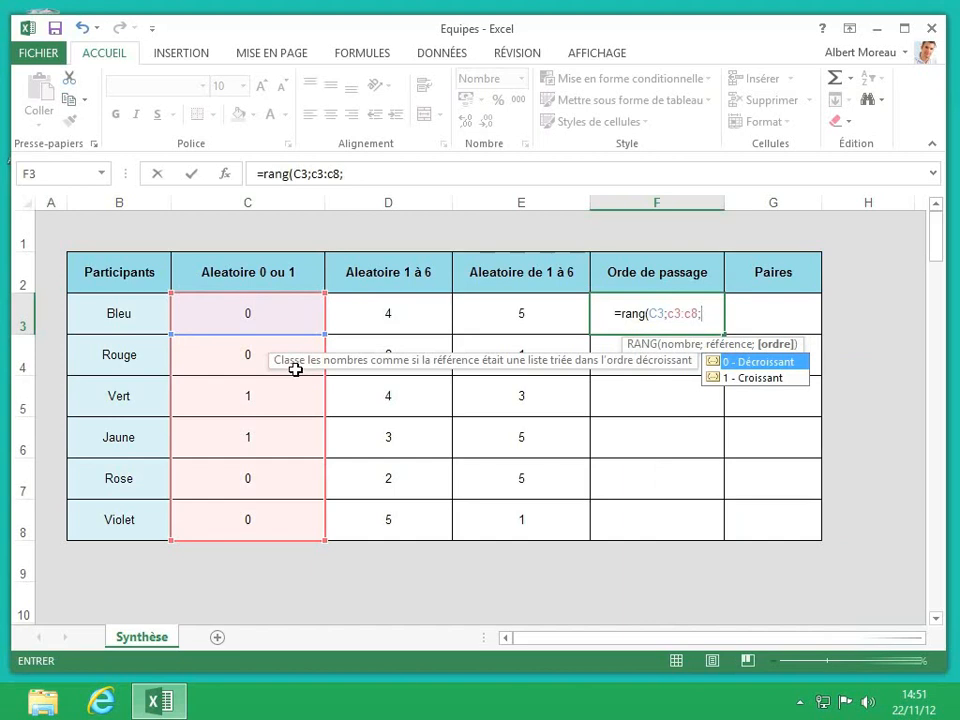
{"action": "type", "text": "1"}
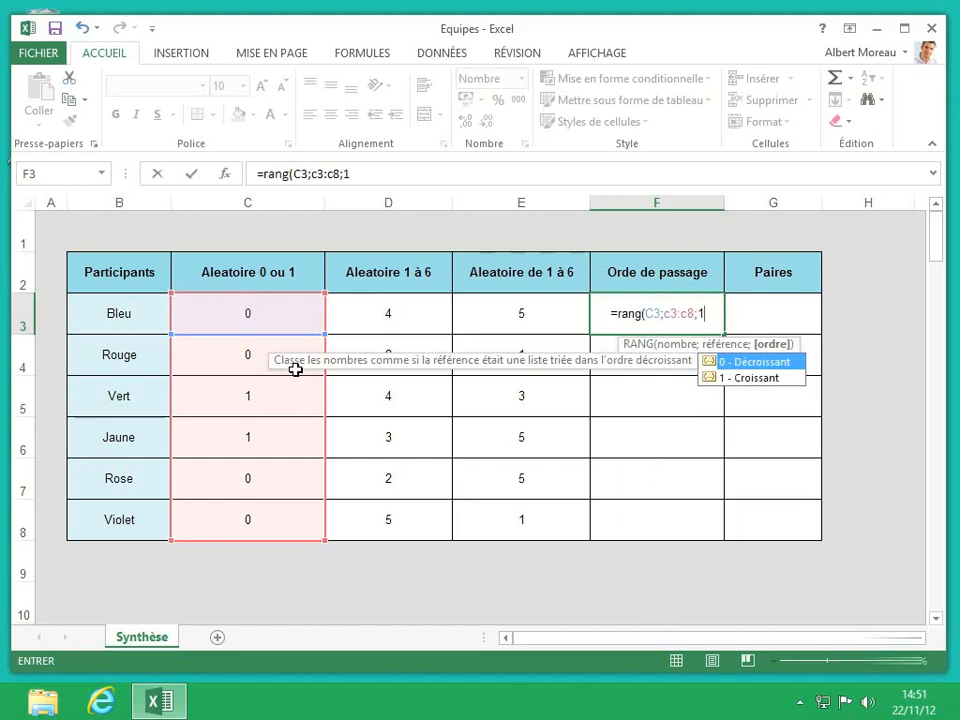
{"action": "type", "text": ")"}
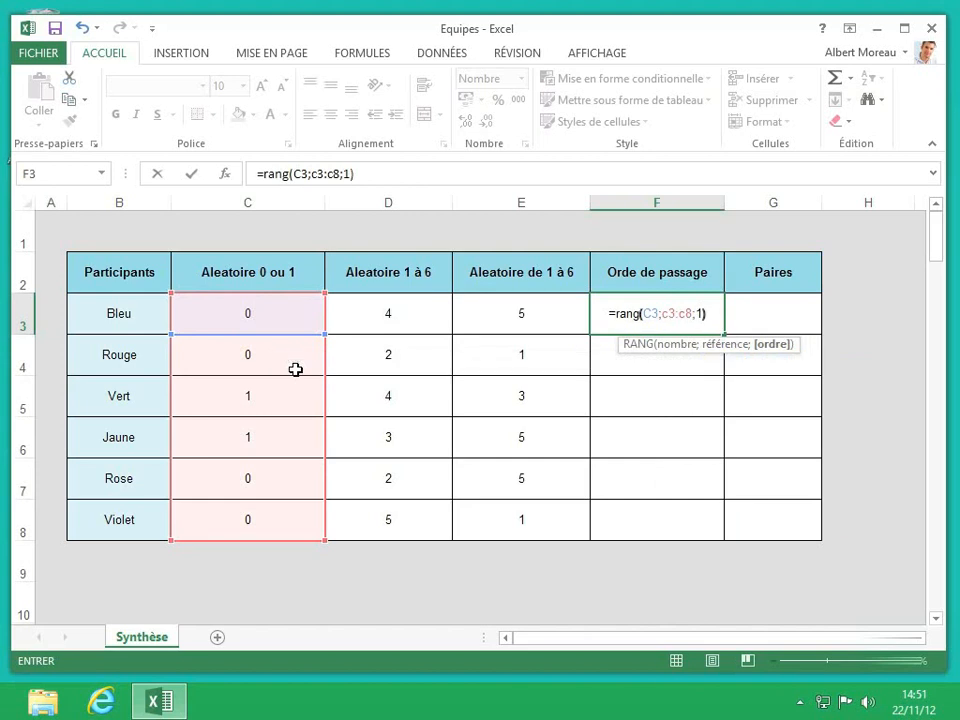
{"action": "key", "text": "Return"}
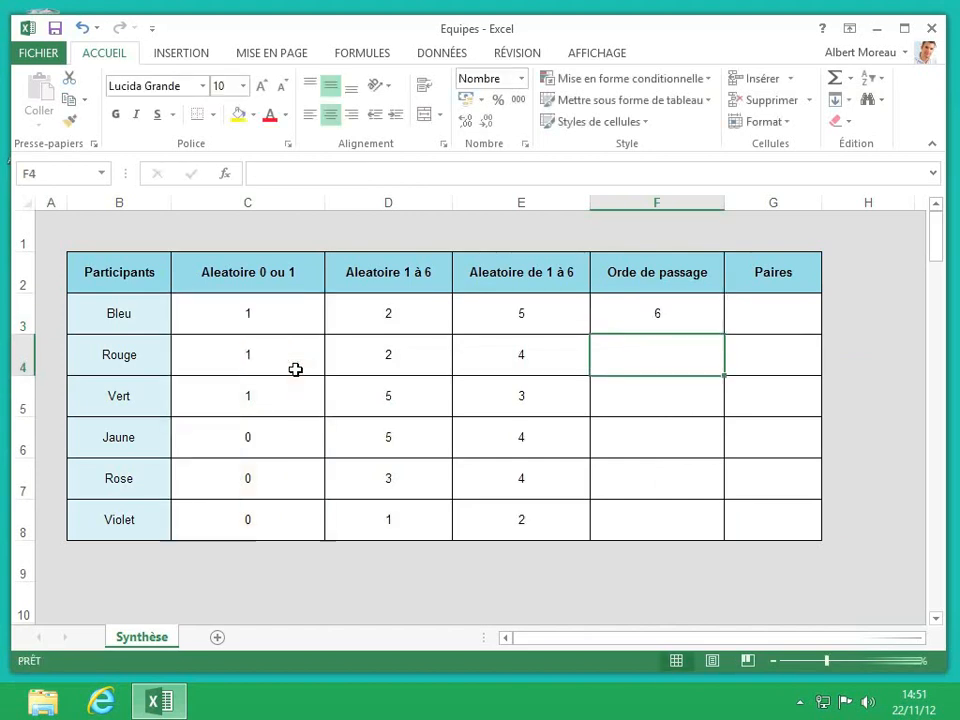
Lock the range rows in F3's formula as =RANG(C3;C$3:C$8;1) and copy it down through F8.
{"action": "left_click", "coordinate": [606, 317]}
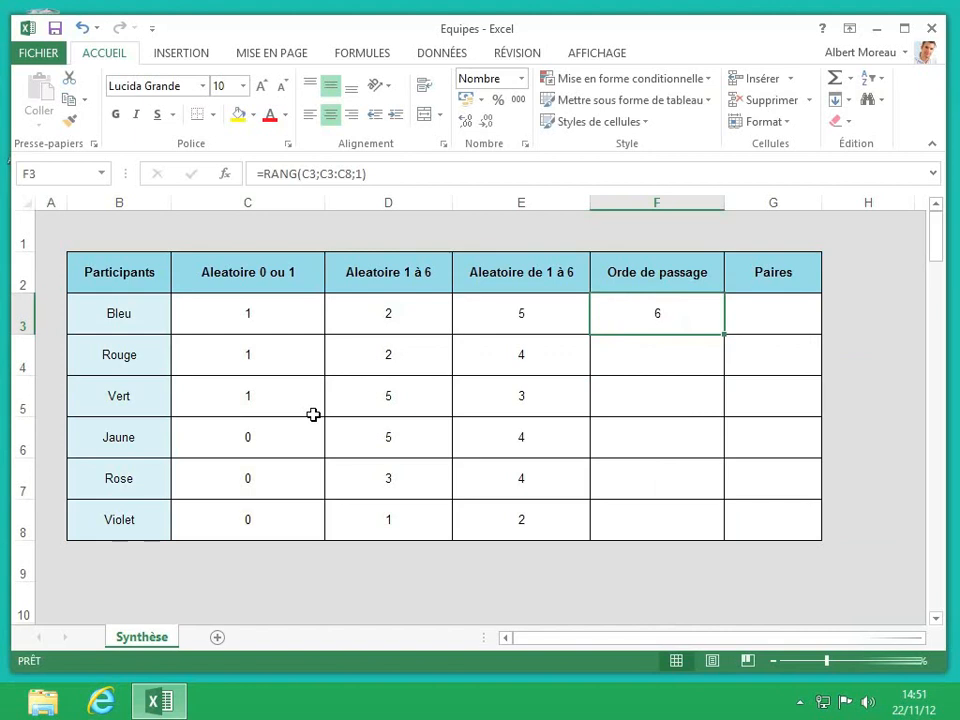
{"action": "left_click", "coordinate": [325, 174]}
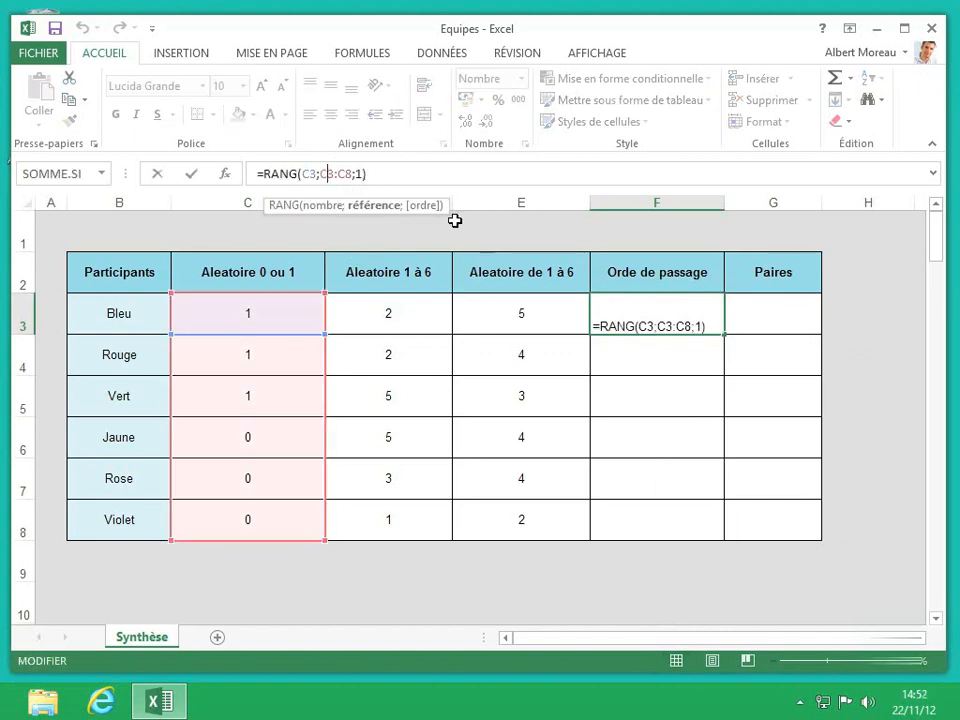
{"action": "type", "text": "$"}
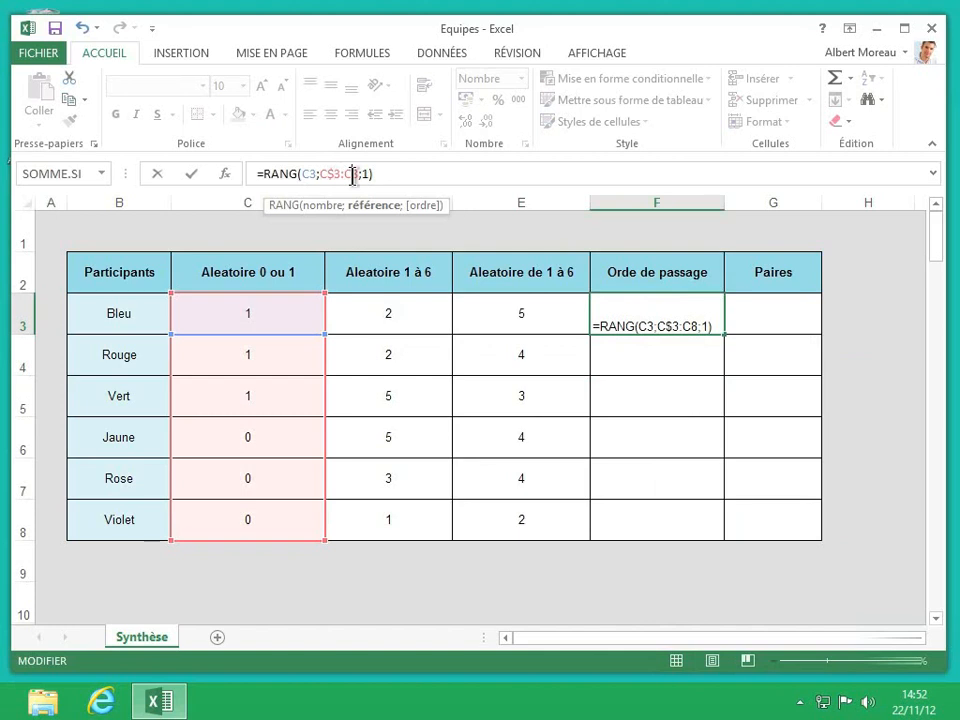
{"action": "left_click", "coordinate": [352, 174]}
{"action": "type", "text": "$"}
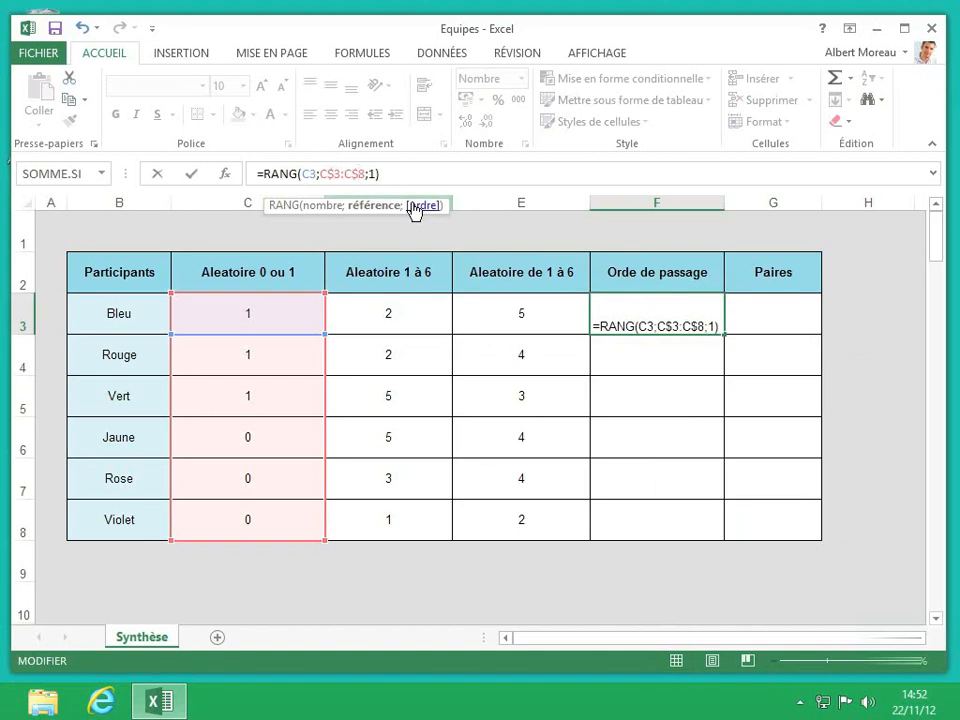
{"action": "key", "text": "Return"}
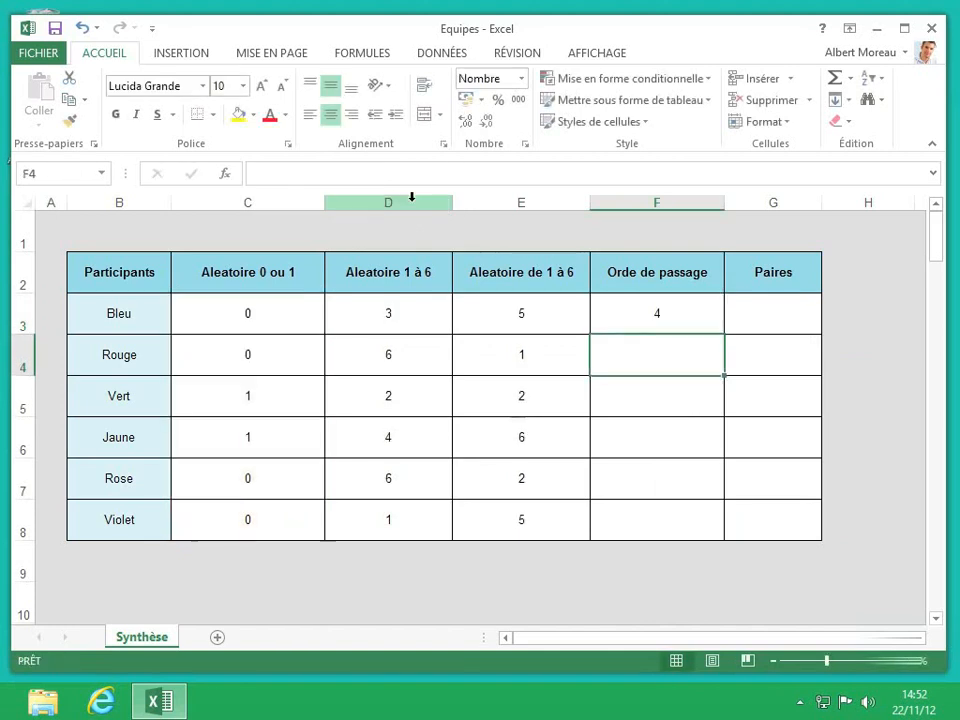
{"action": "left_click", "coordinate": [696, 307]}
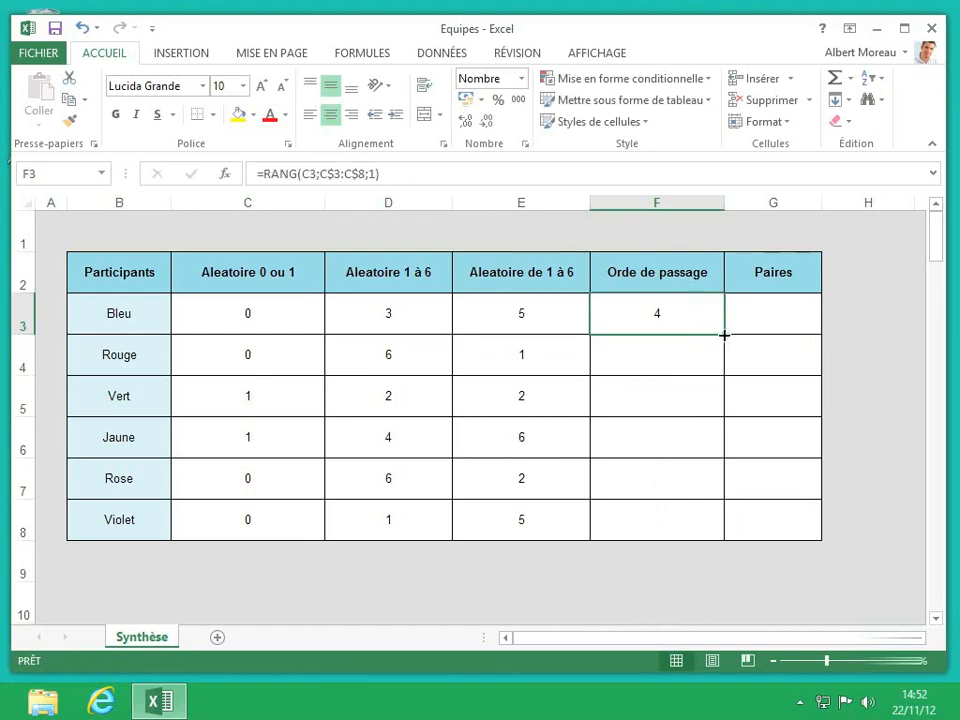
{"action": "left_click_drag", "start_coordinate": [724, 335], "coordinate": [724, 530]}
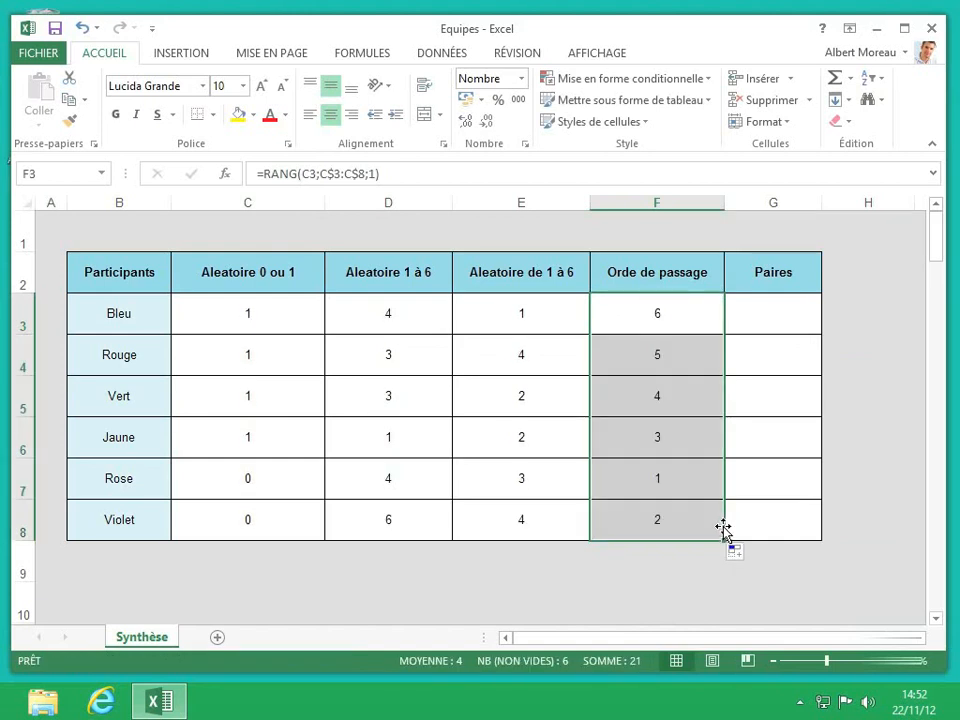
Redraw the random numbers and the running order by editing and confirming the empty cell F9 without content.
{"action": "left_click", "coordinate": [694, 491]}
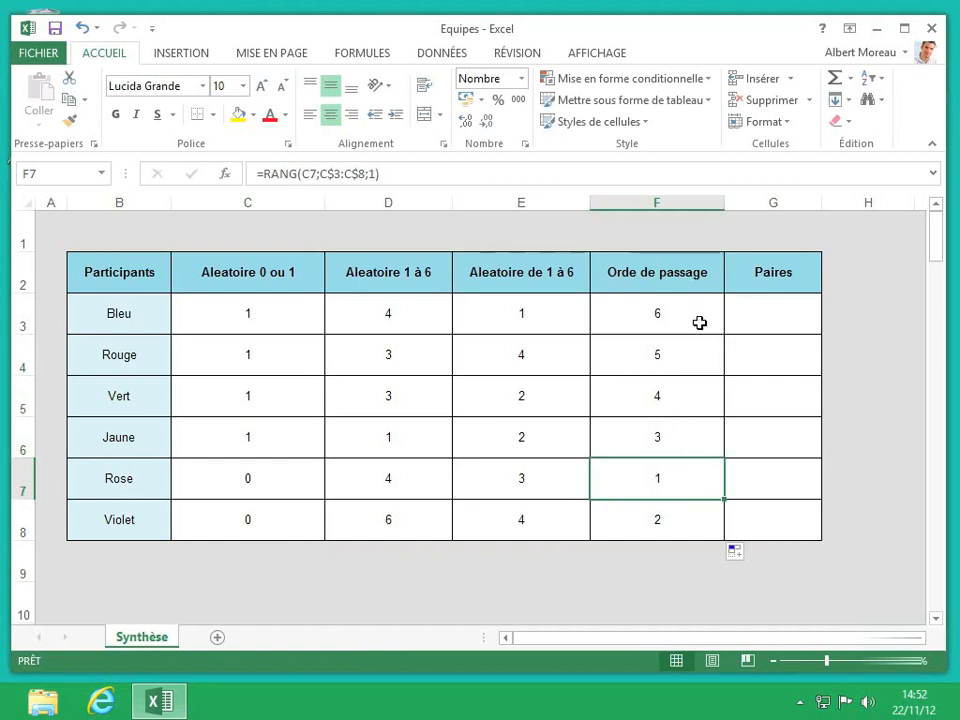
{"action": "left_click", "coordinate": [677, 551]}
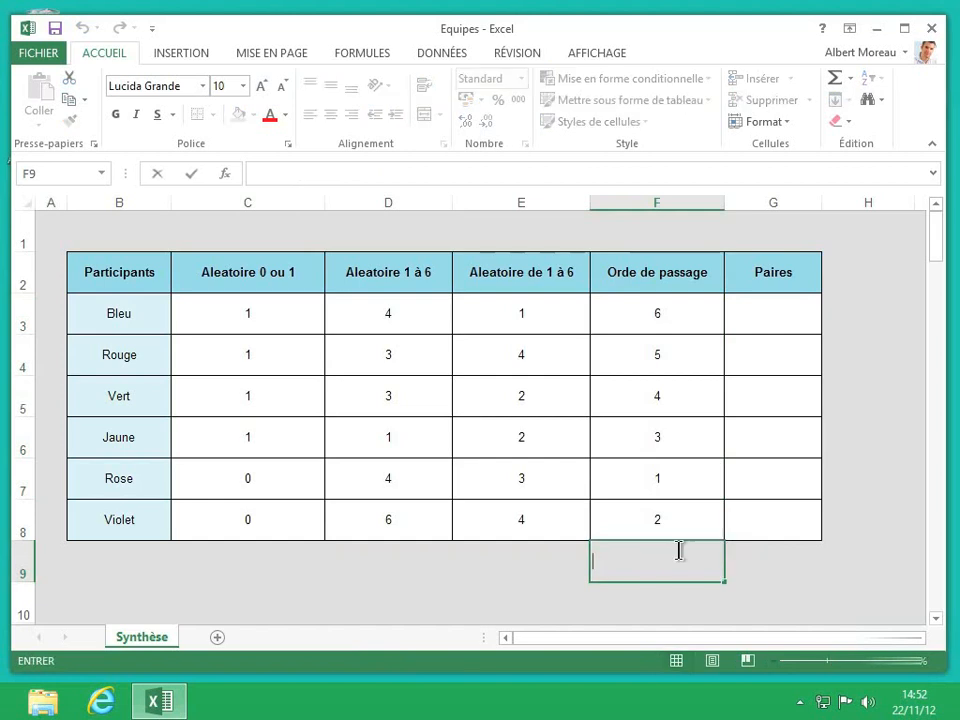
{"action": "key", "text": "Return"}
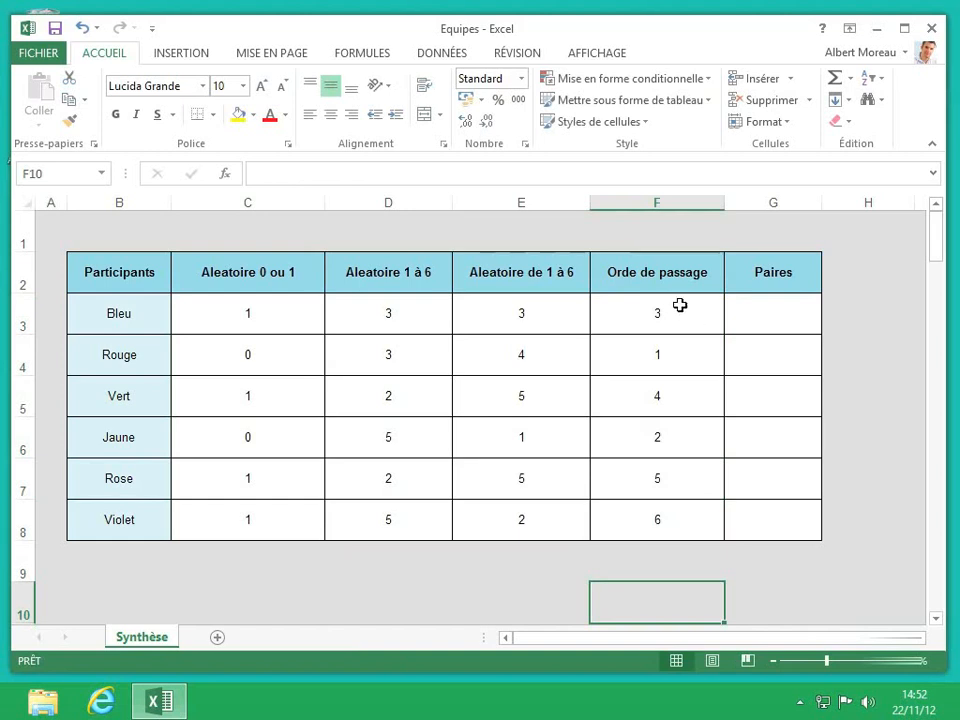
Enter the formula =F3/2 in cell G3 under Paires and copy it down through G8.
{"action": "left_click", "coordinate": [752, 313]}
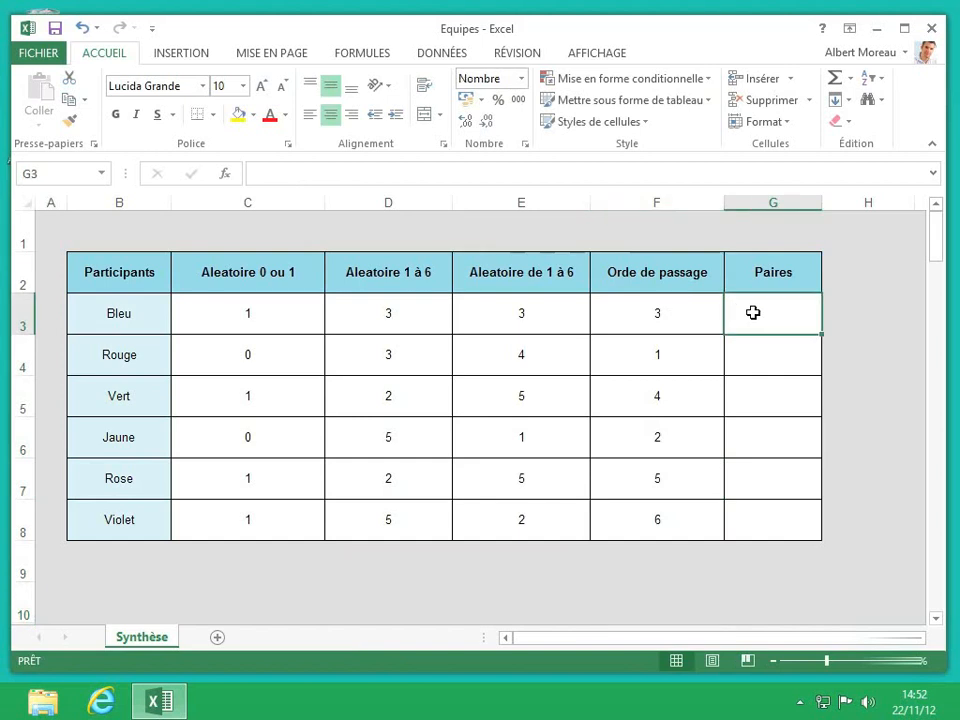
{"action": "type", "text": "="}
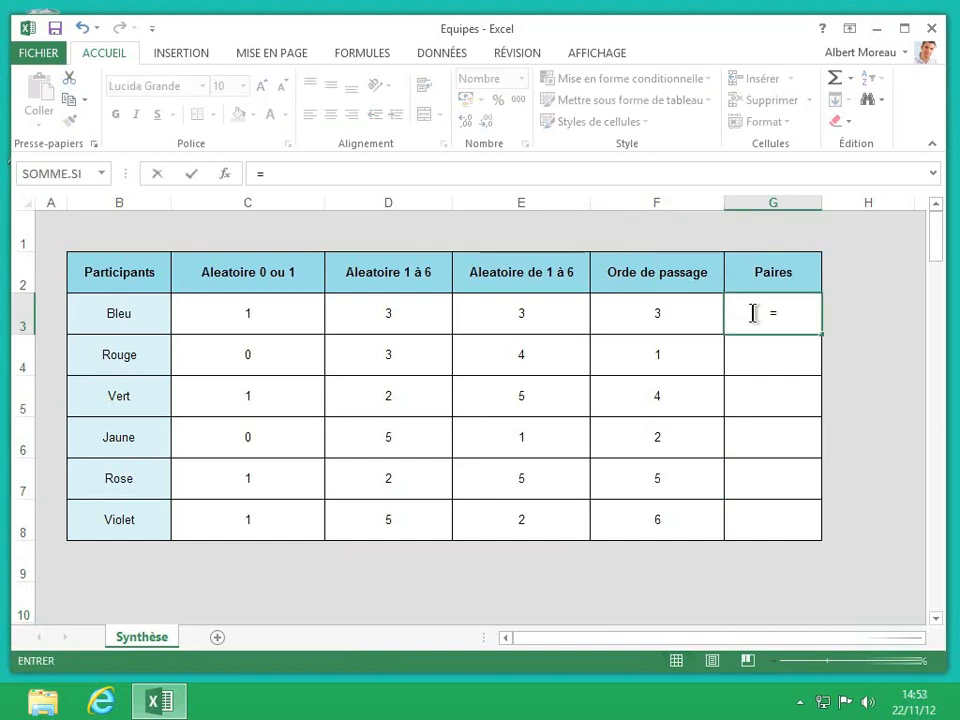
{"action": "left_click", "coordinate": [702, 310]}
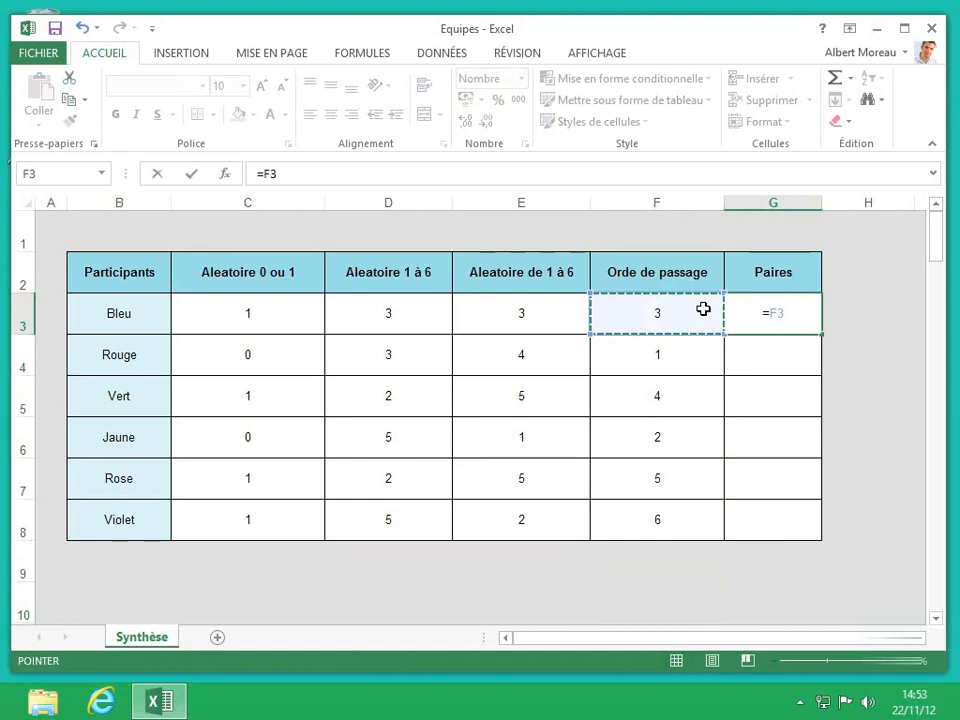
{"action": "type", "text": "/"}
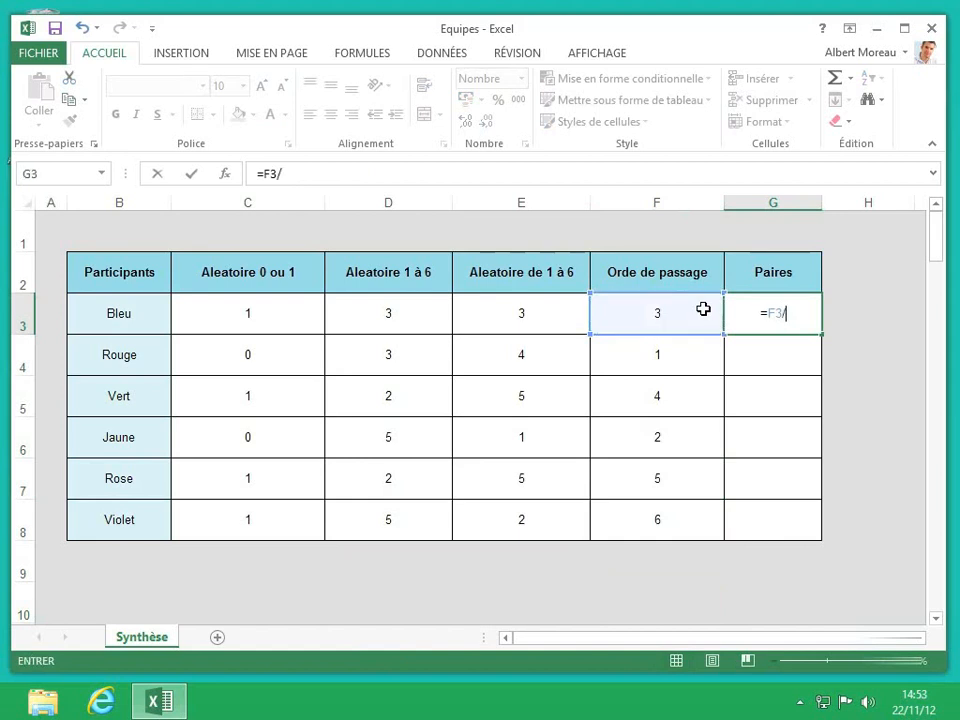
{"action": "type", "text": "2"}
{"action": "key", "text": "Return"}
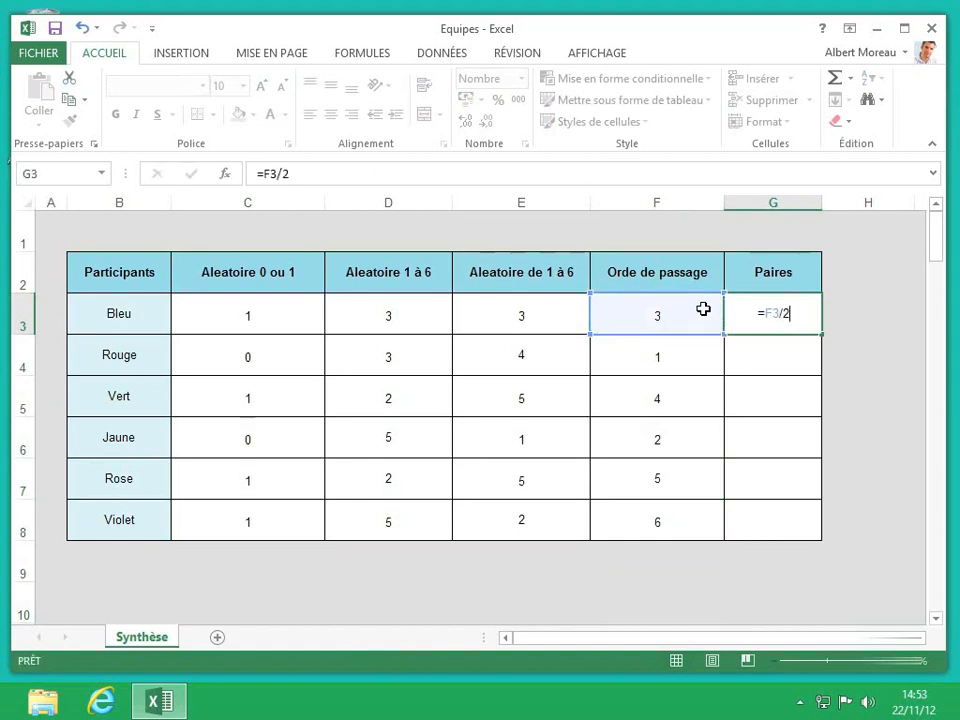
{"action": "left_click", "coordinate": [759, 316]}
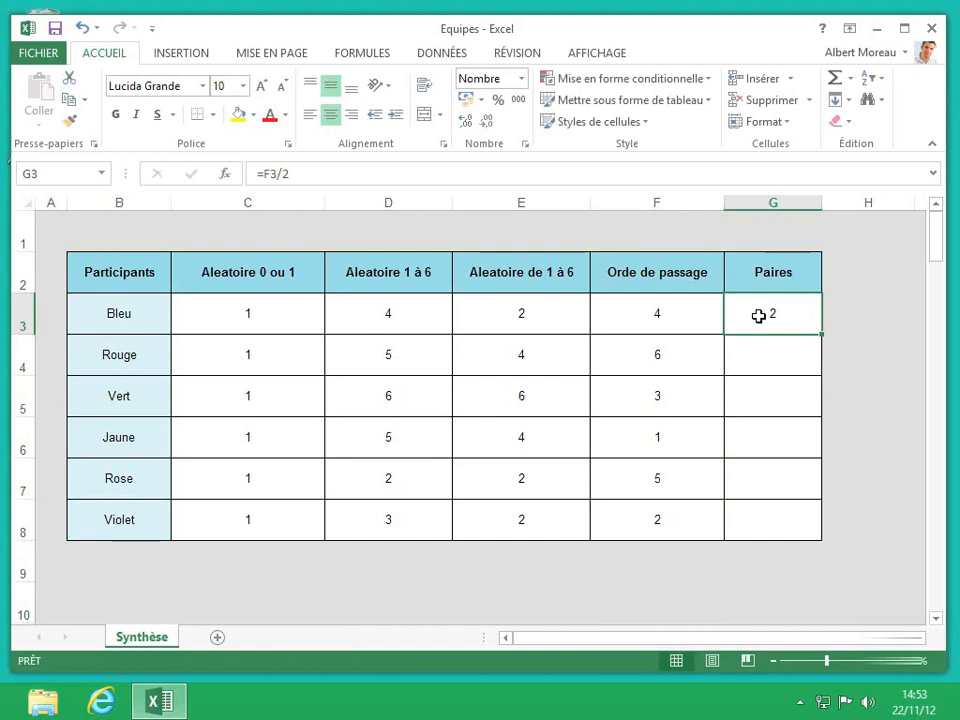
{"action": "left_click_drag", "start_coordinate": [821, 334], "coordinate": [818, 527]}
Check the pair results in cells G4 through G7, and recalculate the draw by confirming the empty cell G9.
{"action": "left_click", "coordinate": [807, 445]}
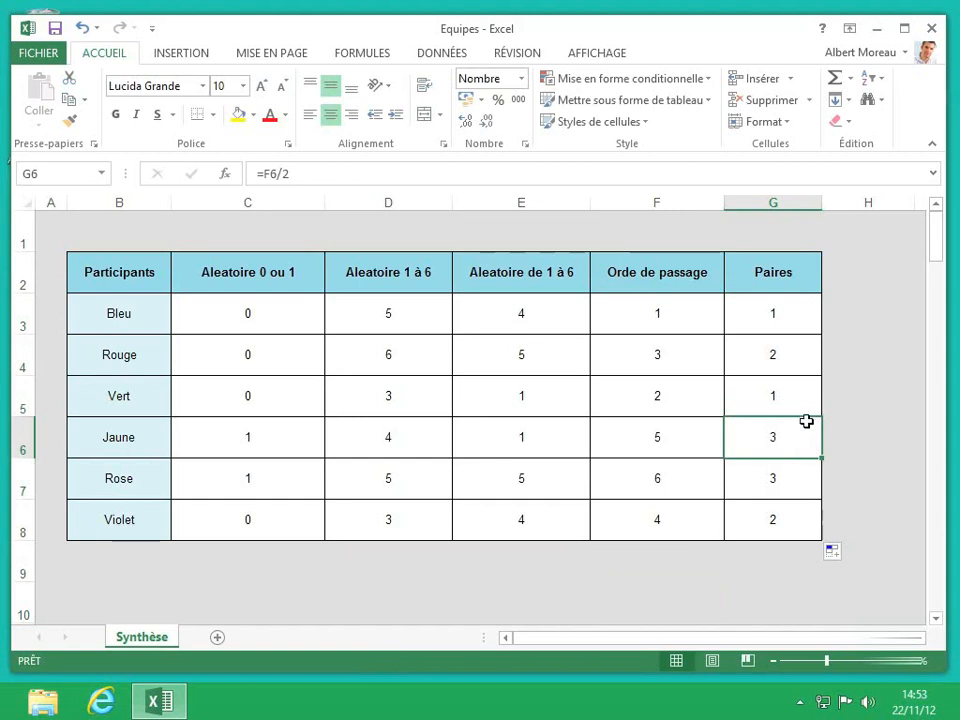
{"action": "left_click", "coordinate": [798, 406]}
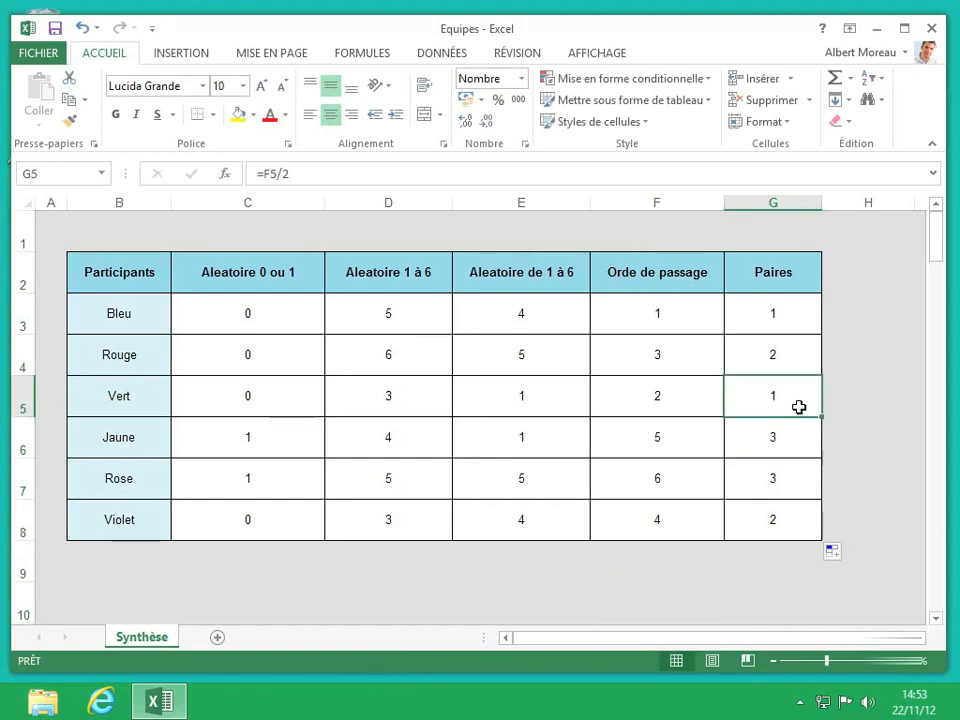
{"action": "left_click", "coordinate": [800, 350]}
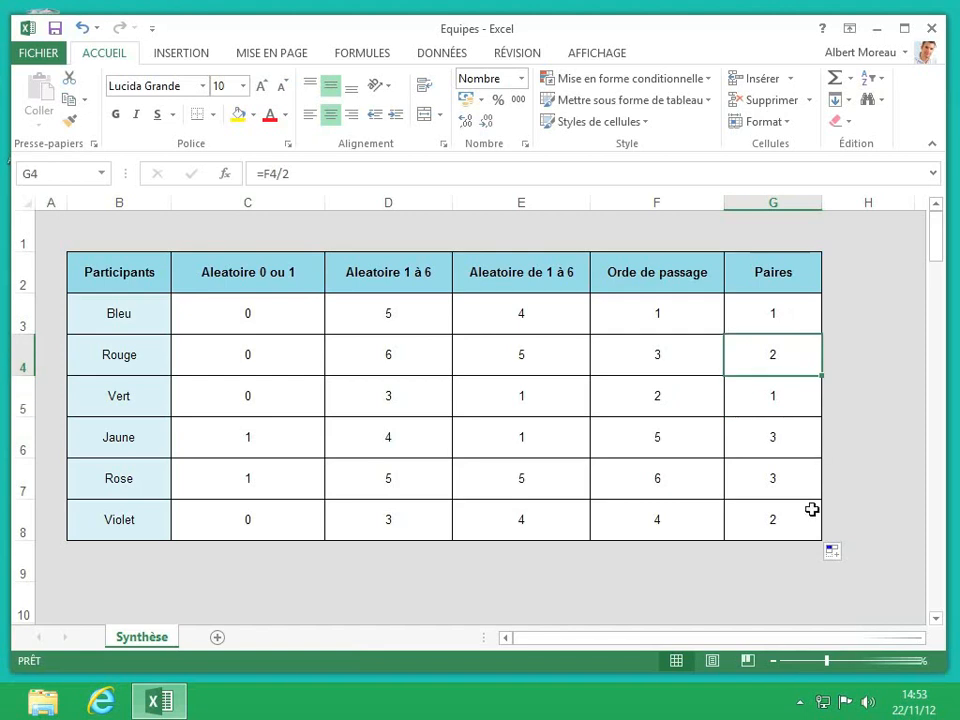
{"action": "left_click", "coordinate": [798, 438]}
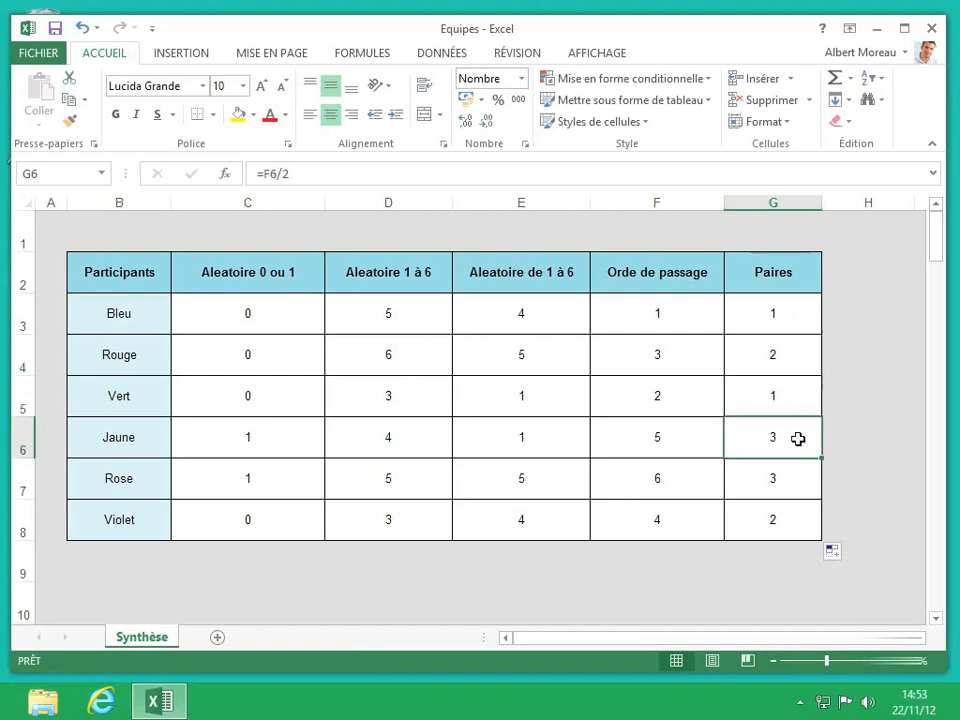
{"action": "left_click", "coordinate": [797, 477]}
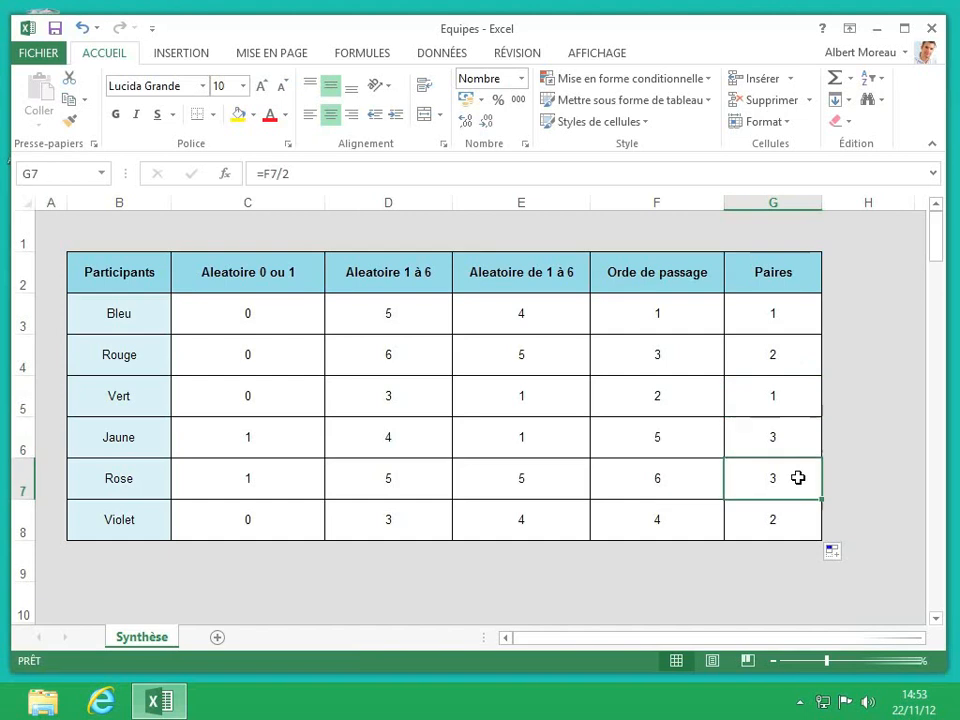
{"action": "double_click", "coordinate": [793, 553]}
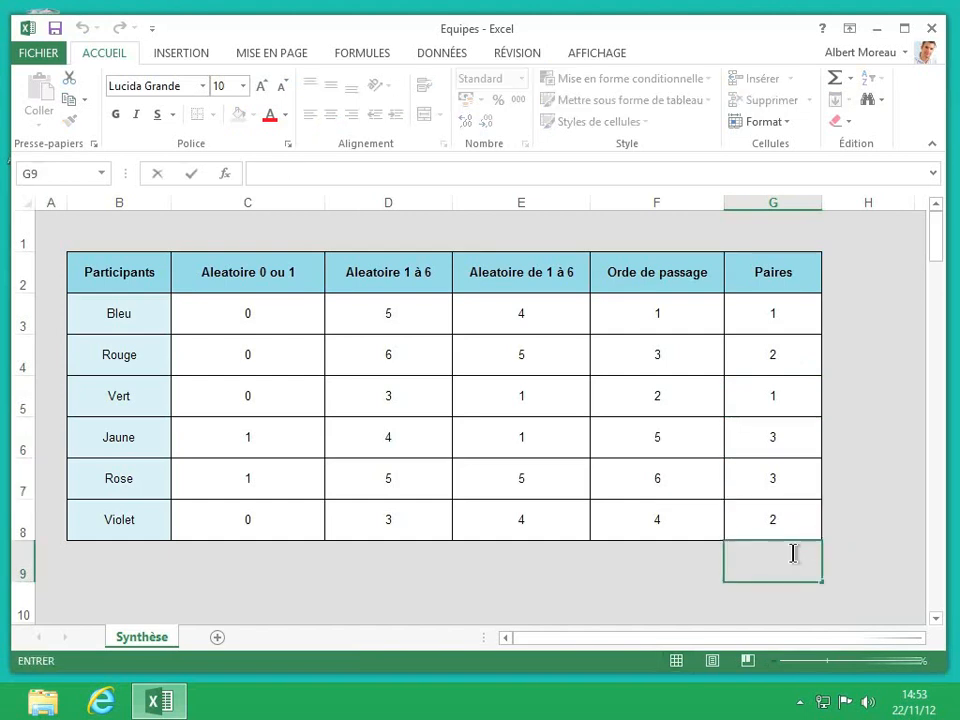
{"action": "key", "text": "Return"}
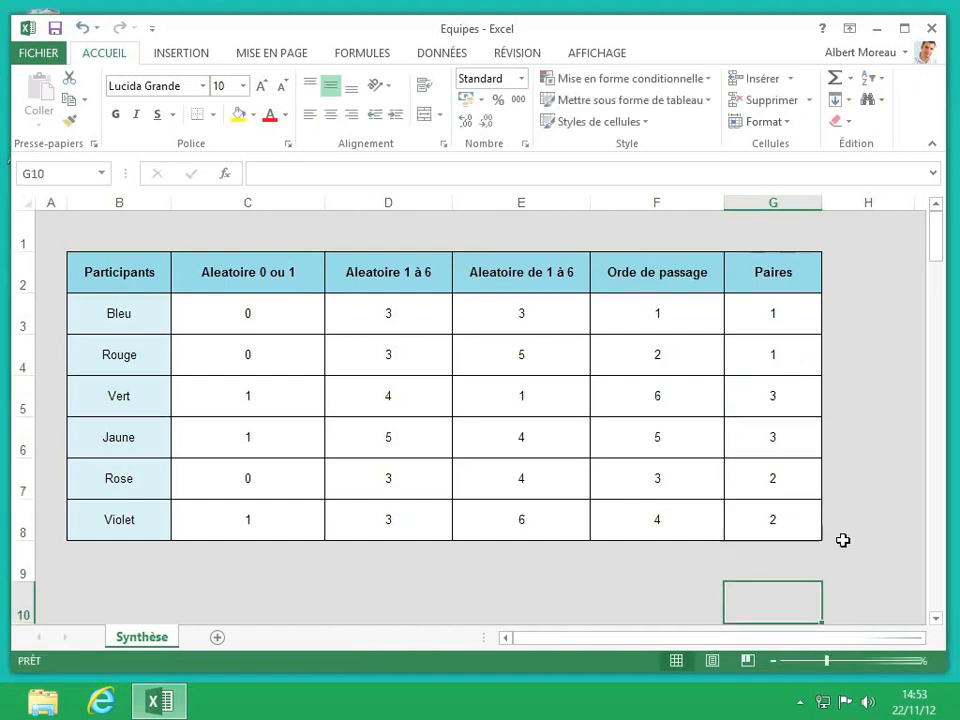